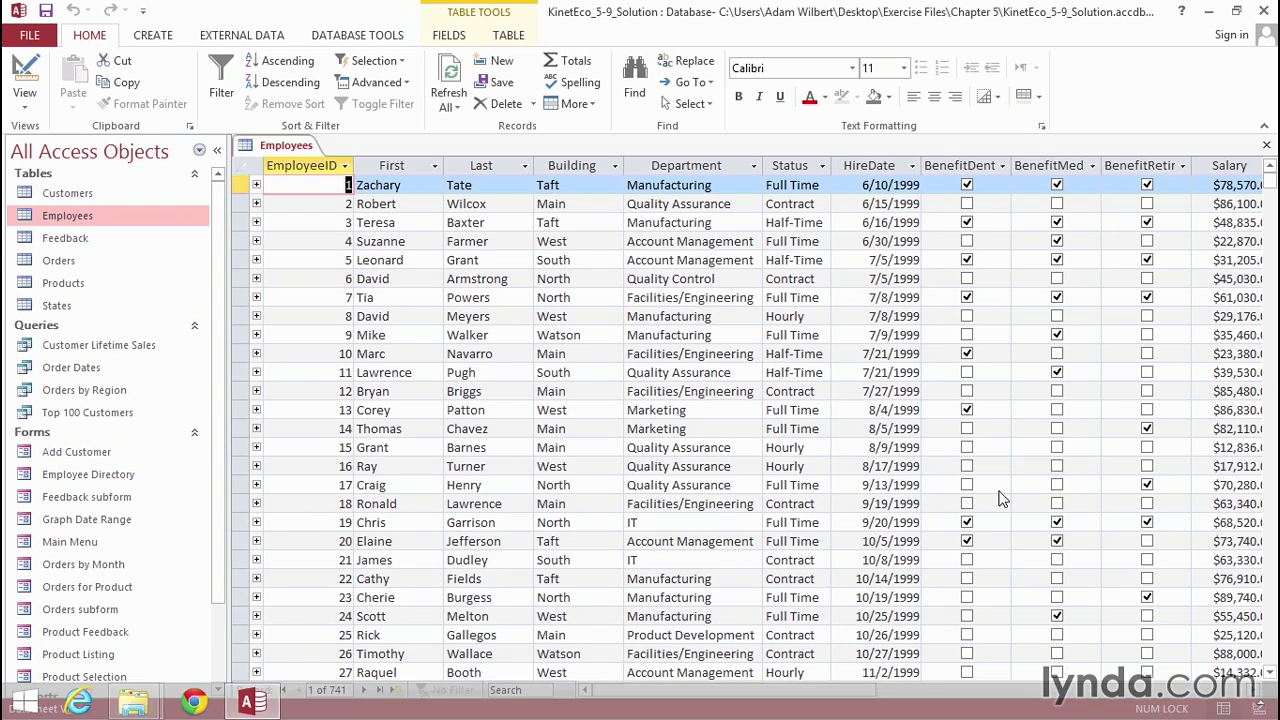
Close the Employees table and create a blank report in Design View with Employees as its record source.
click(1266, 145)
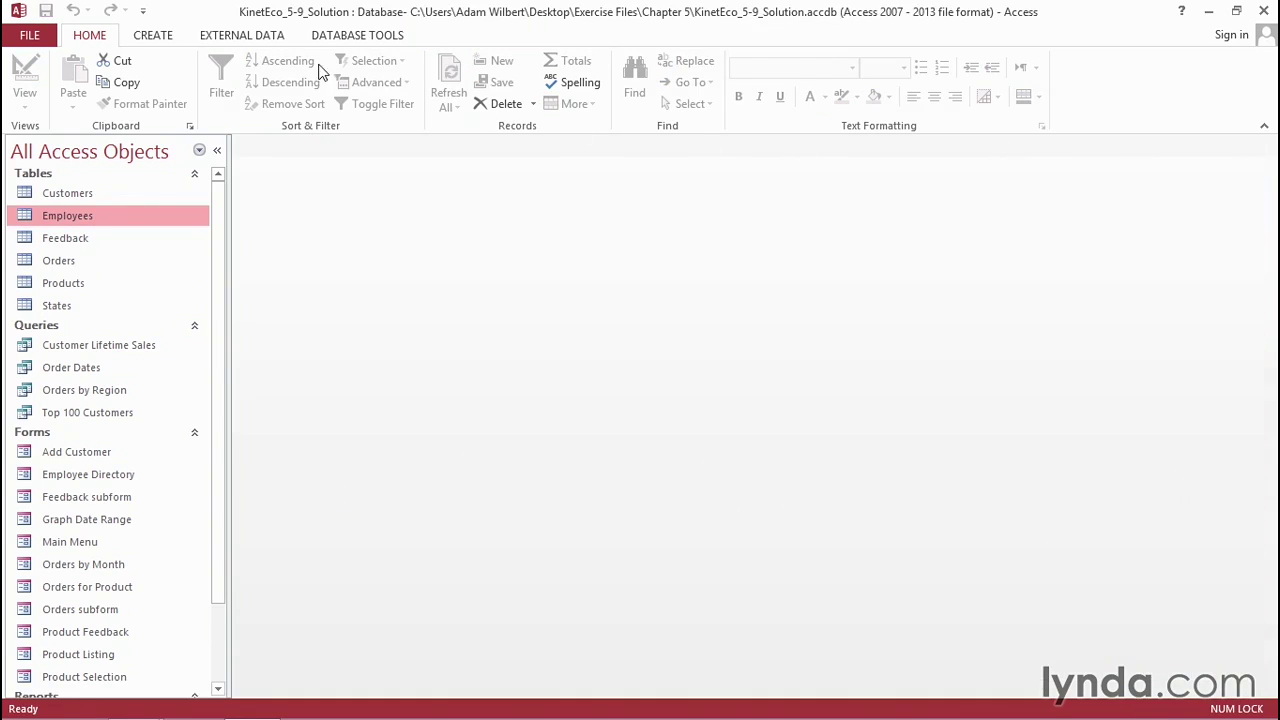
click(153, 35)
click(594, 114)
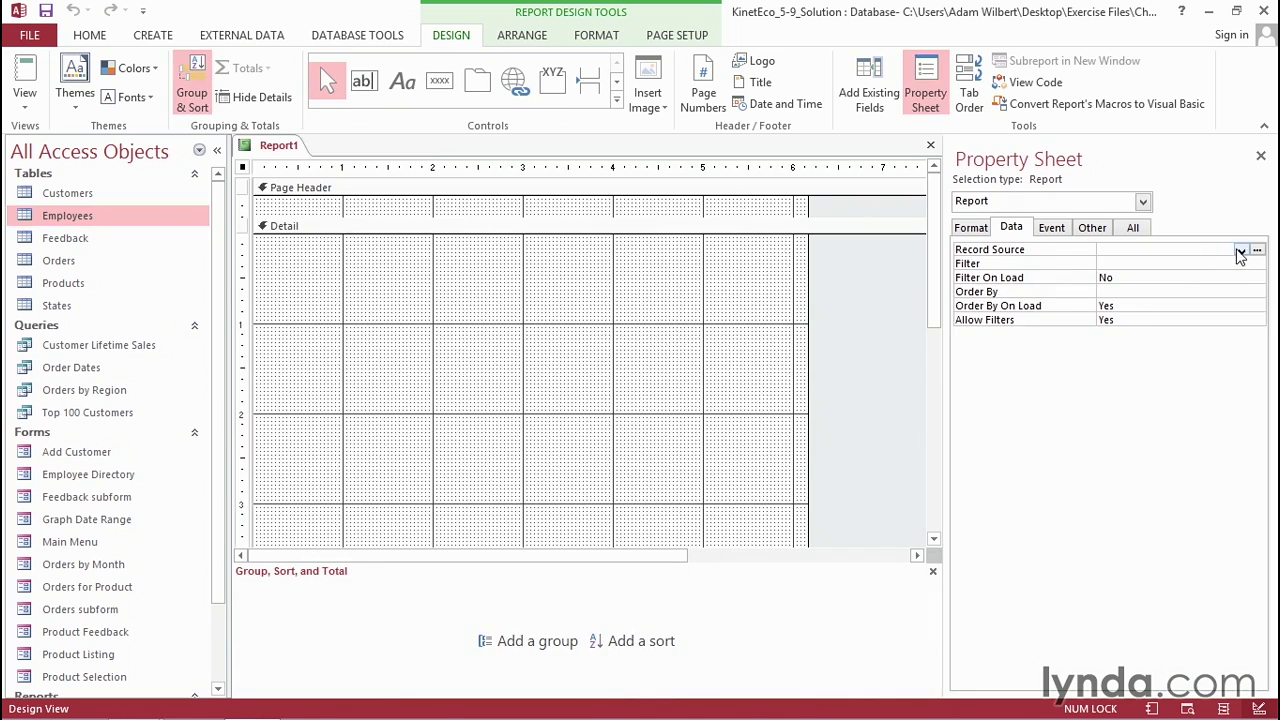
click(1241, 251)
click(1165, 288)
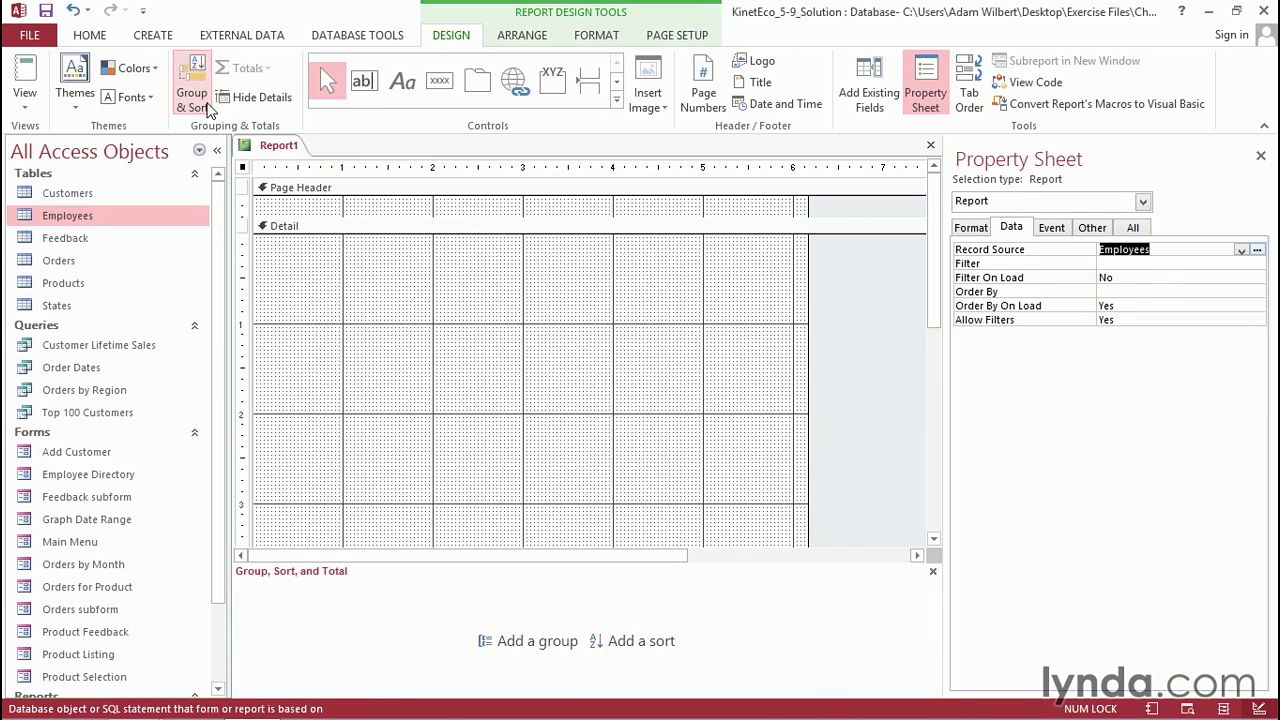
Group the report on Department and sort it by HireDate from oldest to newest.
click(525, 642)
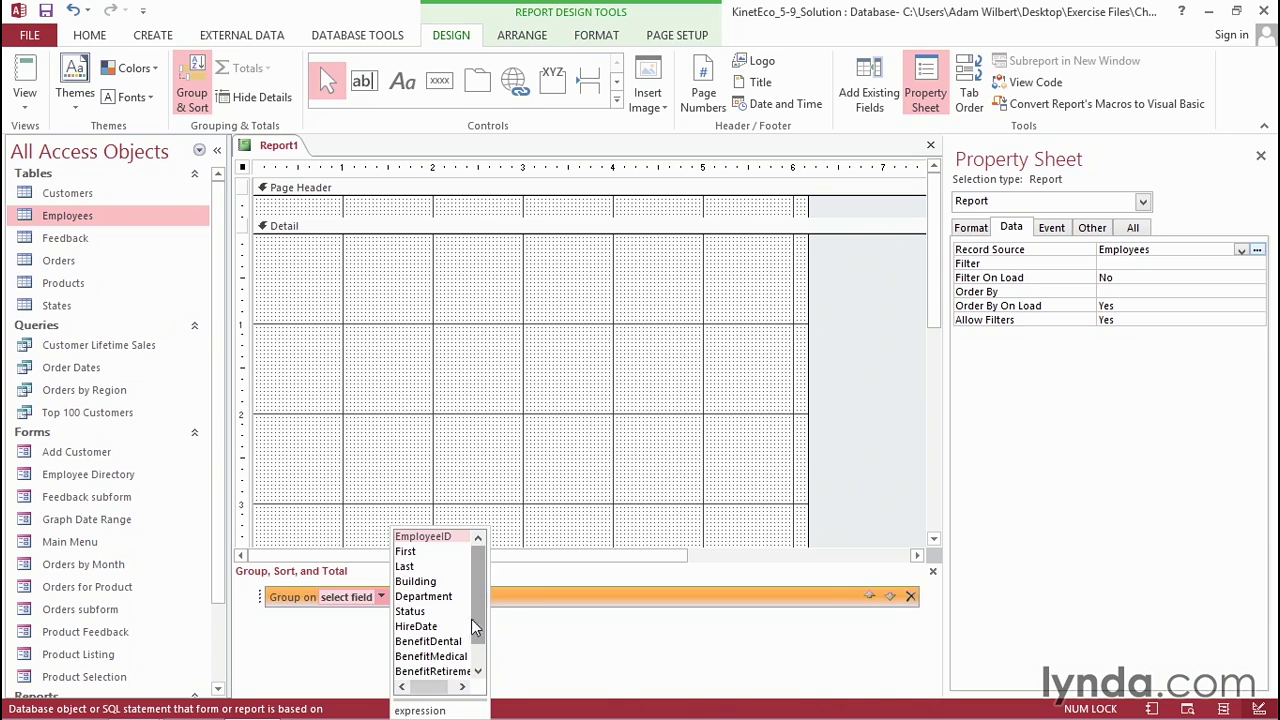
click(440, 598)
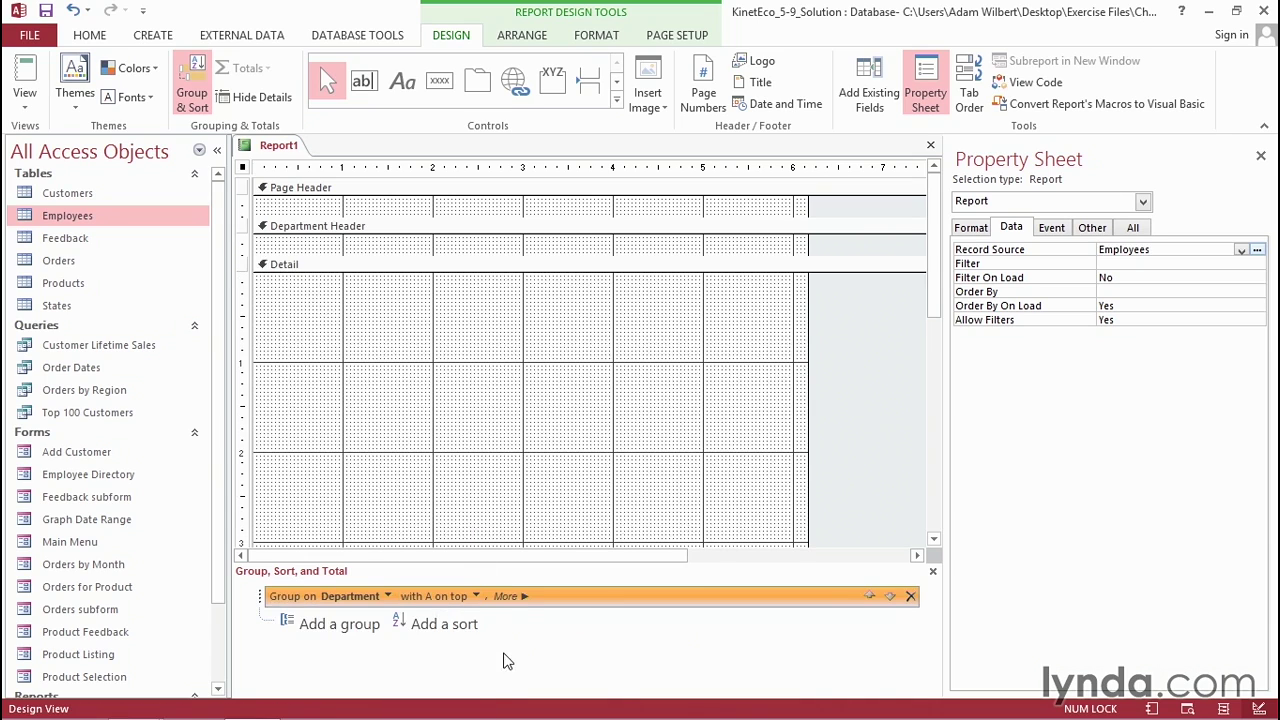
click(443, 626)
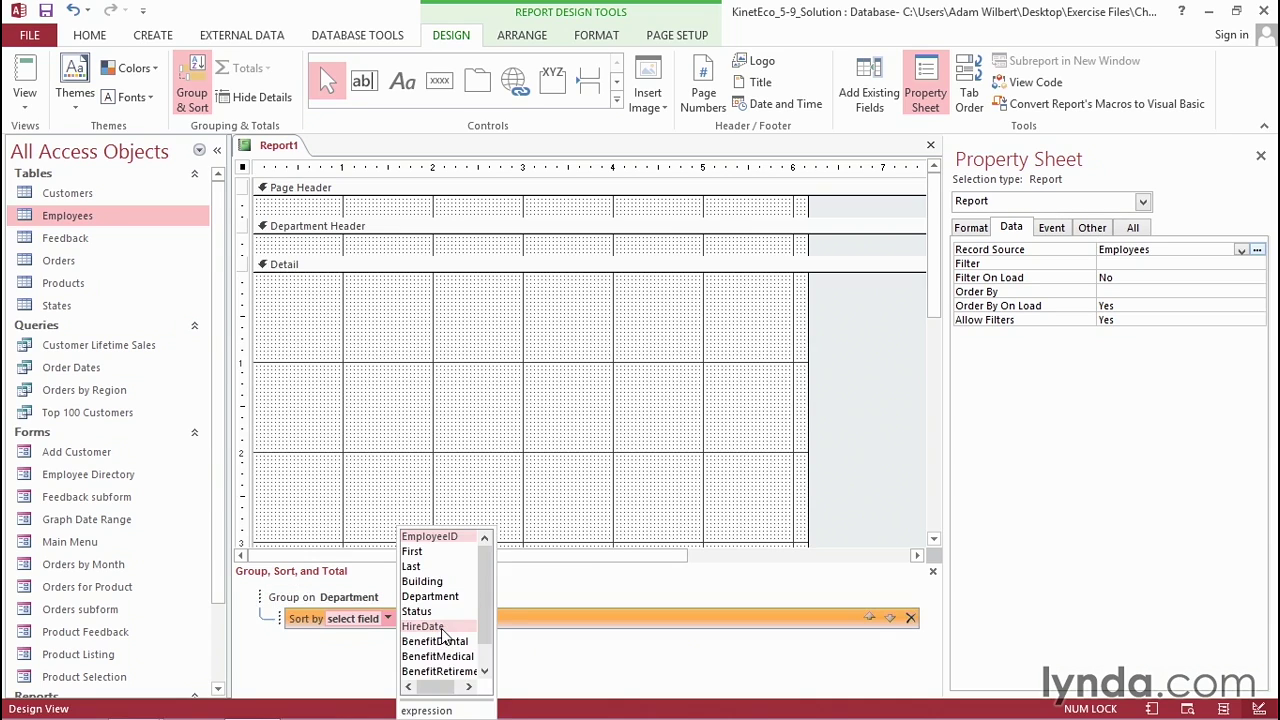
click(441, 627)
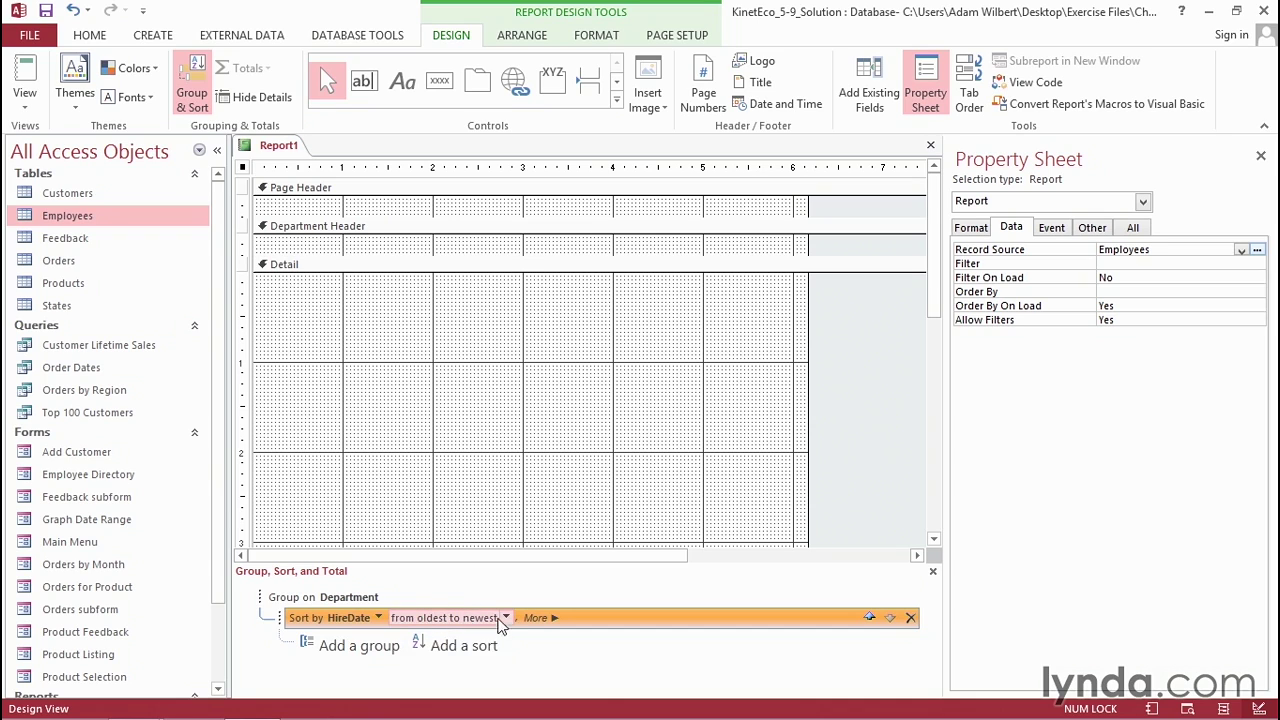
click(196, 97)
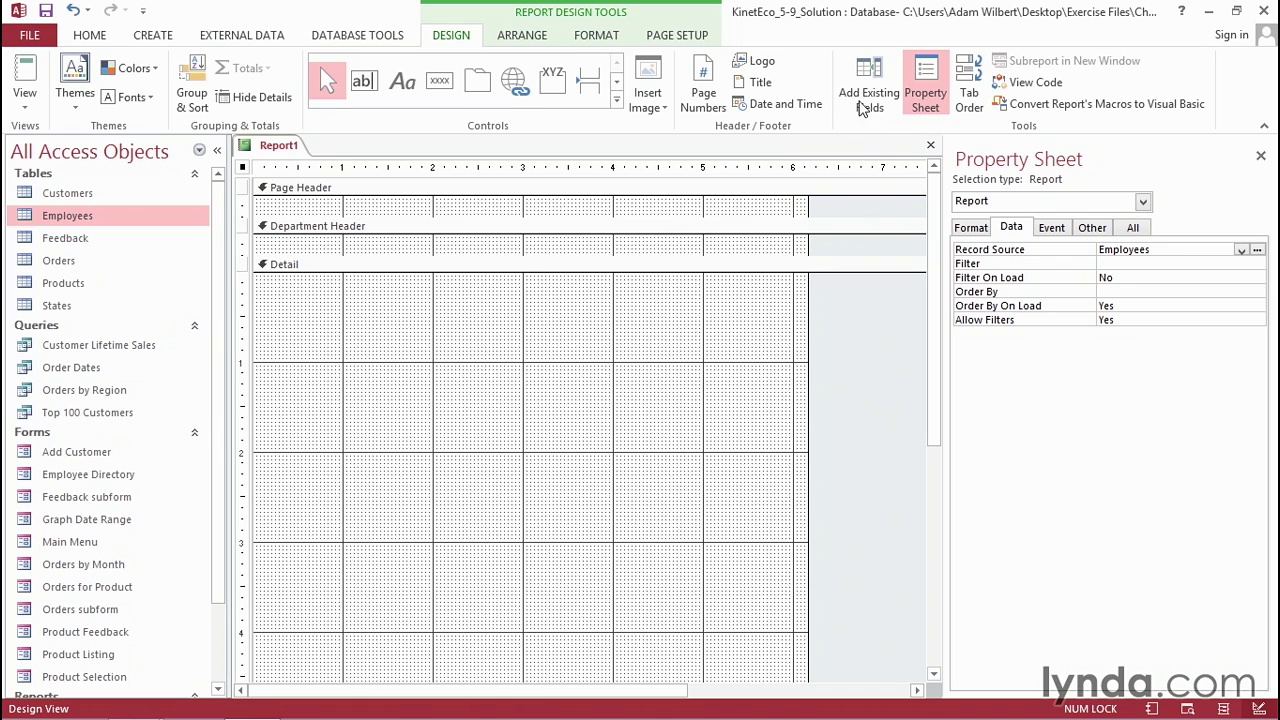
Place the Department field without its label at the upper left of the Department Header, about 2.1 inches wide.
click(862, 104)
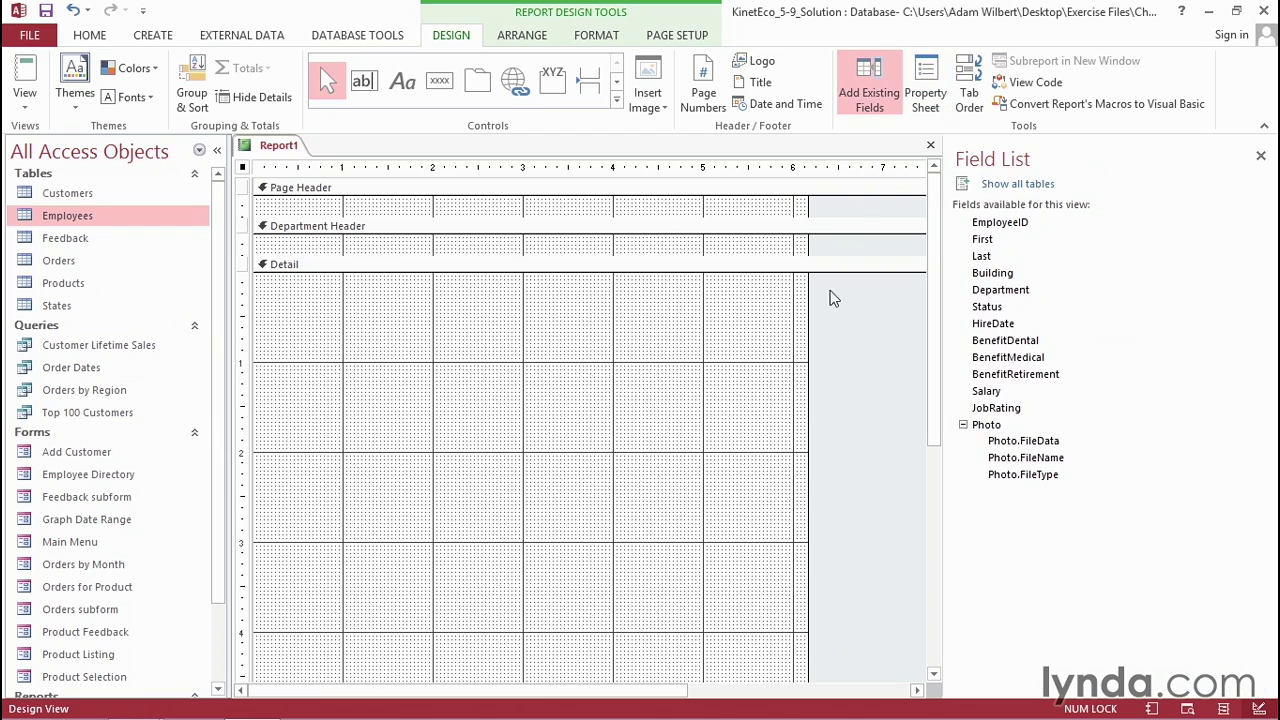
drag(1000, 290, 500, 247)
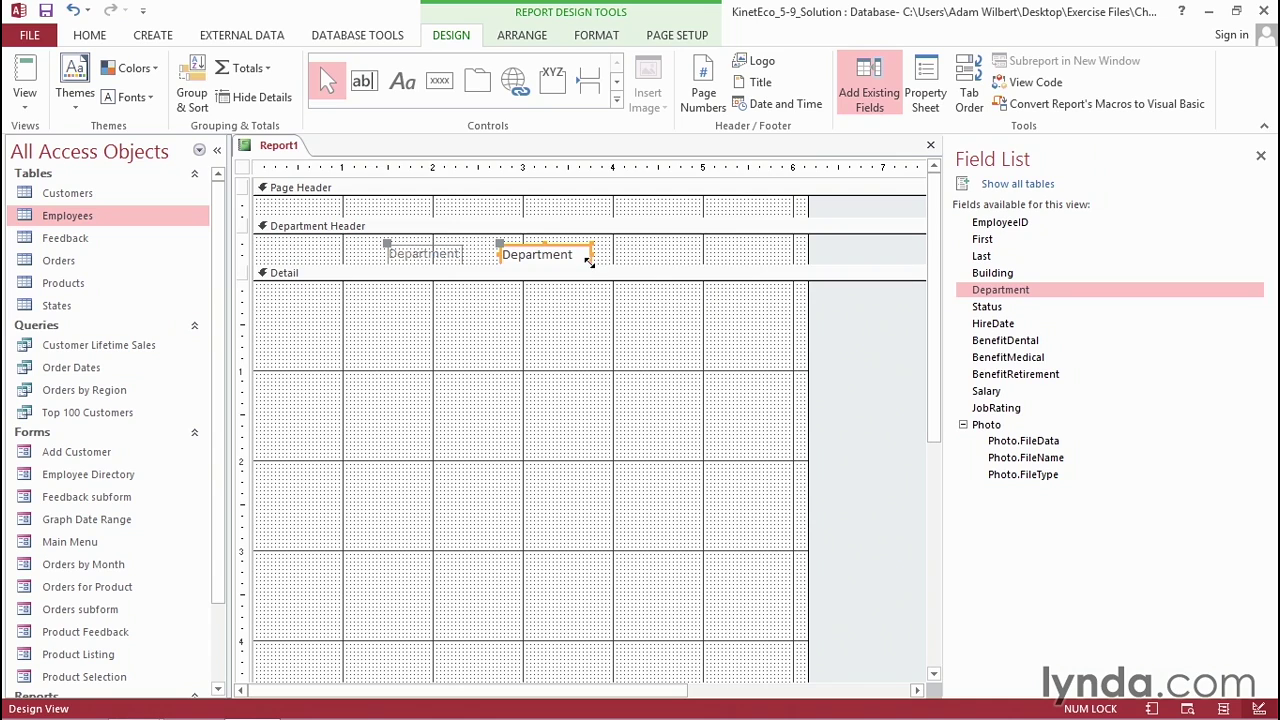
drag(586, 266, 571, 292)
click(437, 277)
click(435, 256)
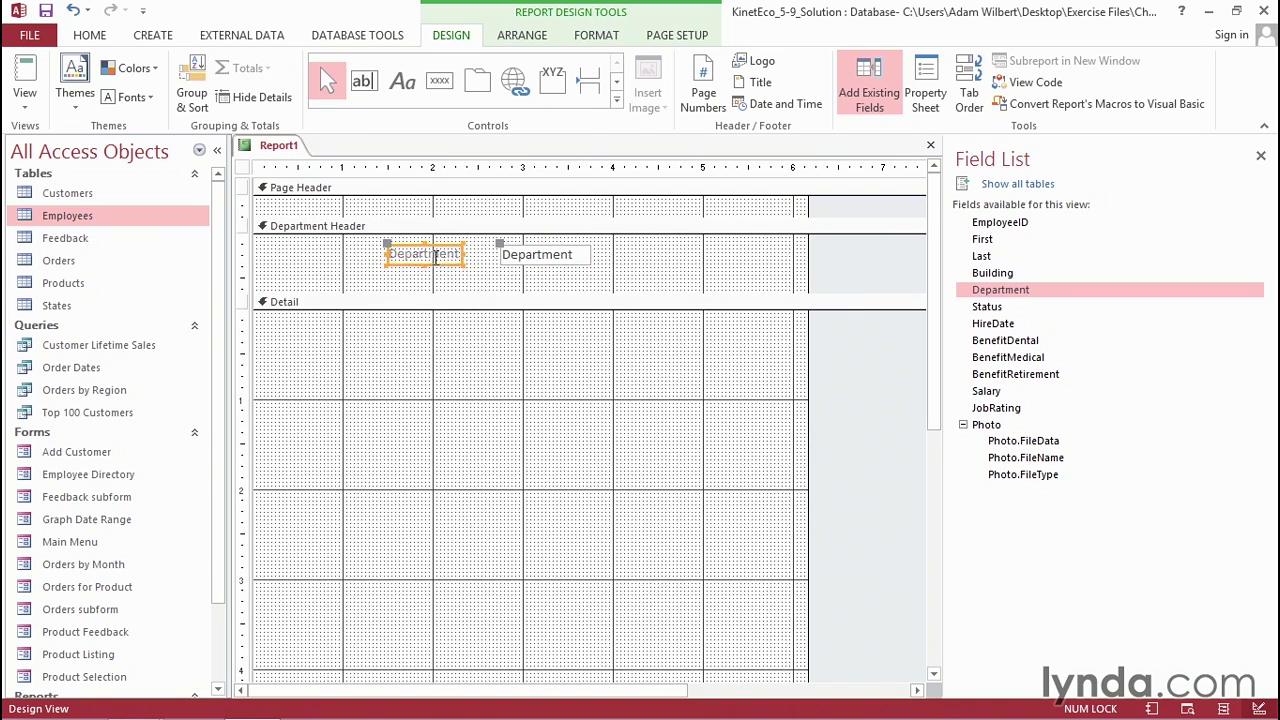
key(Delete)
click(530, 252)
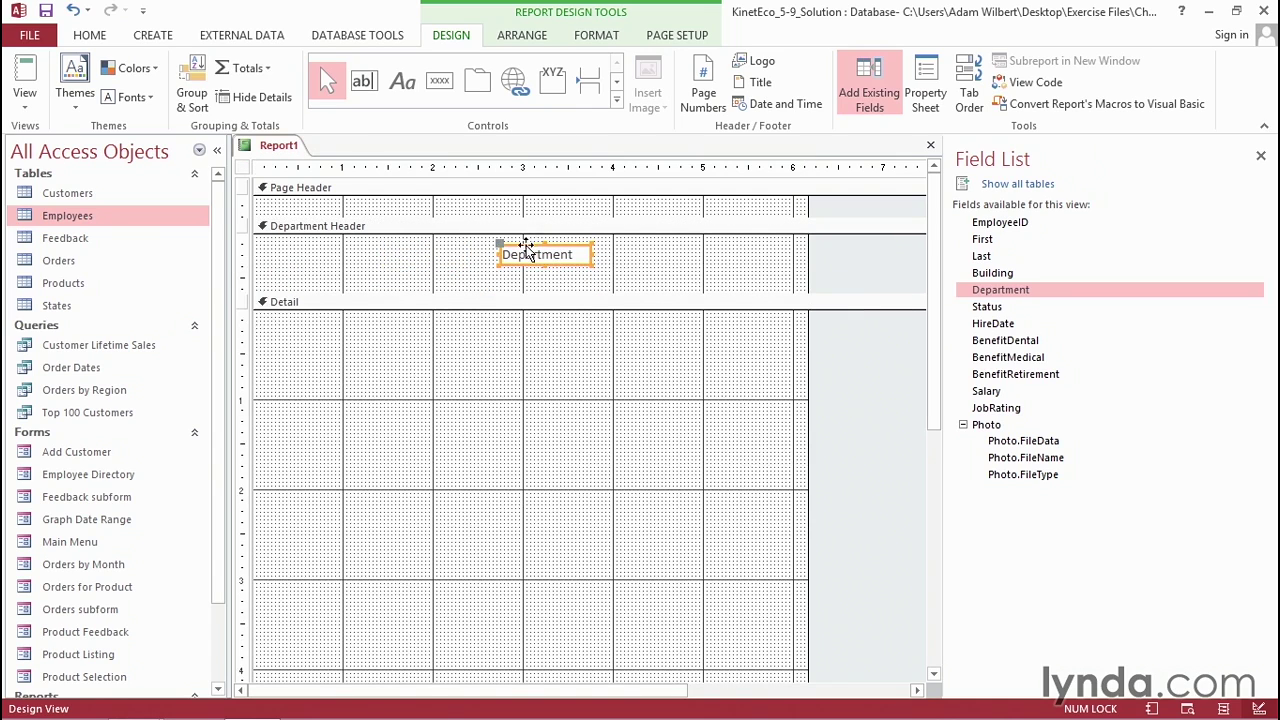
drag(525, 246, 453, 251)
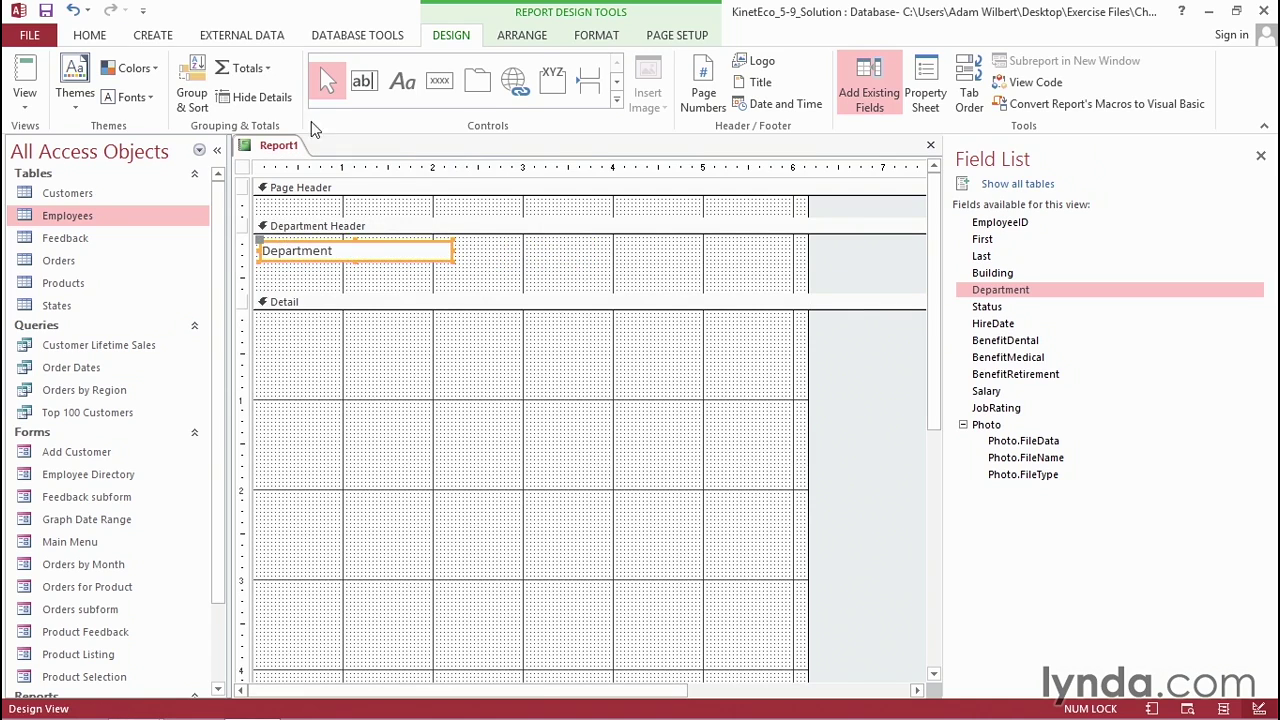
Format the Department text box as bold 14 pt and heighten it to about 0.29 inches.
click(598, 36)
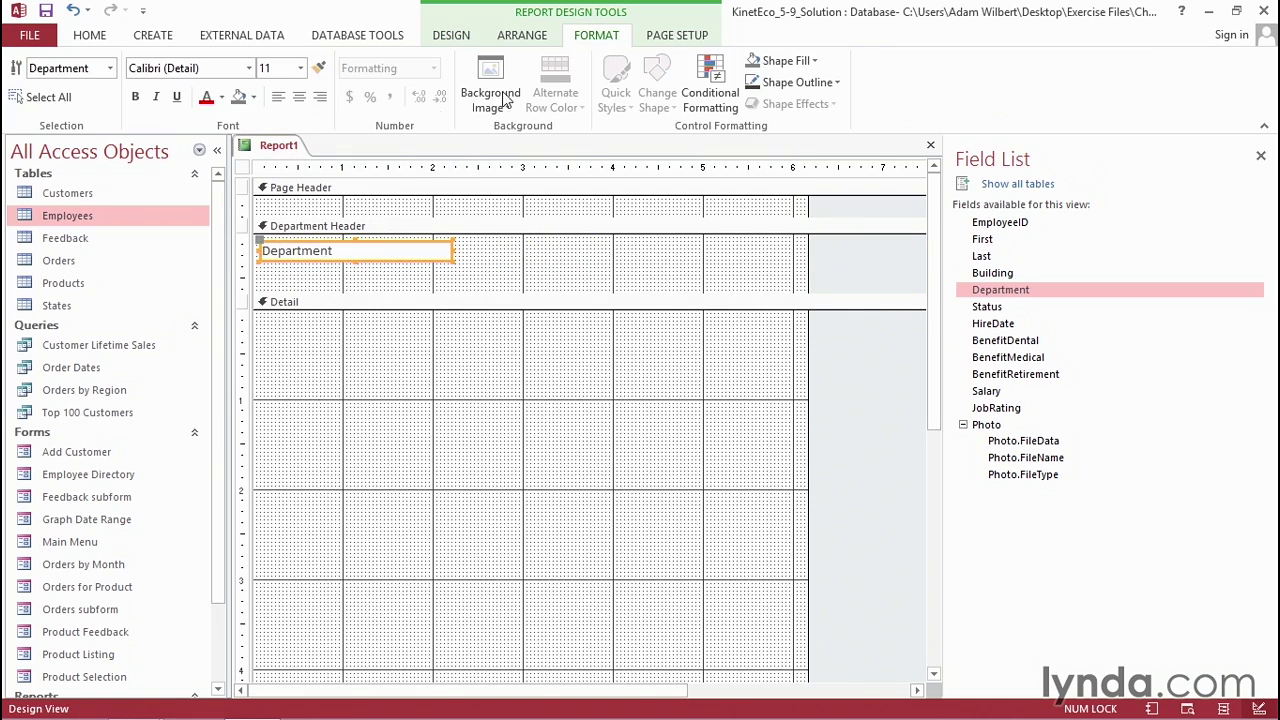
click(136, 97)
click(298, 68)
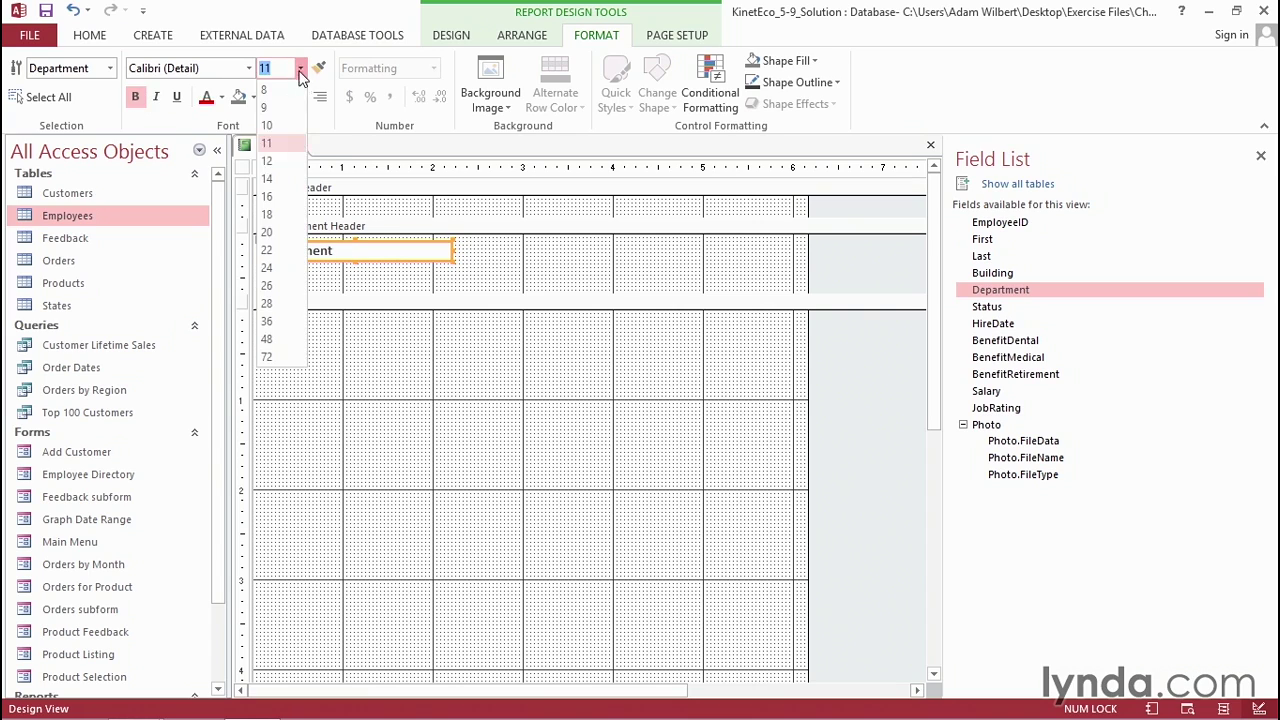
click(290, 165)
click(378, 268)
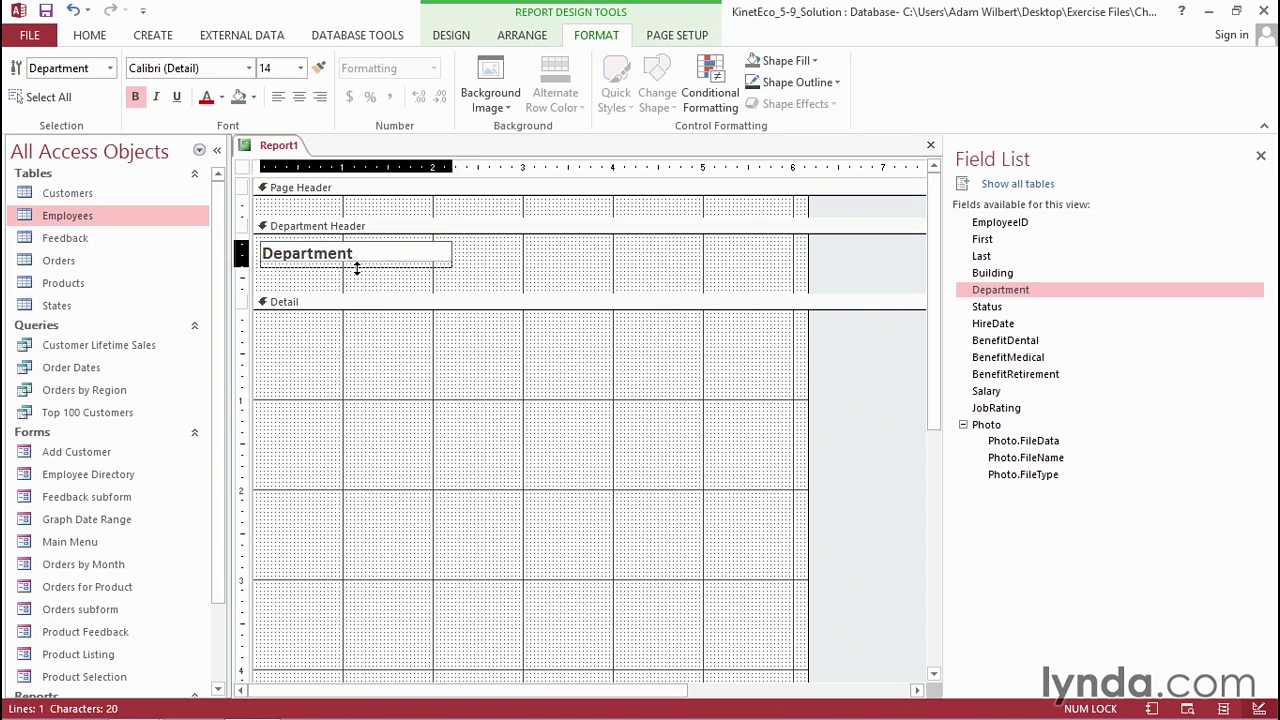
Set the Department Header section's back color to grey #BFBFBF and its alternate back color to No Color.
click(557, 278)
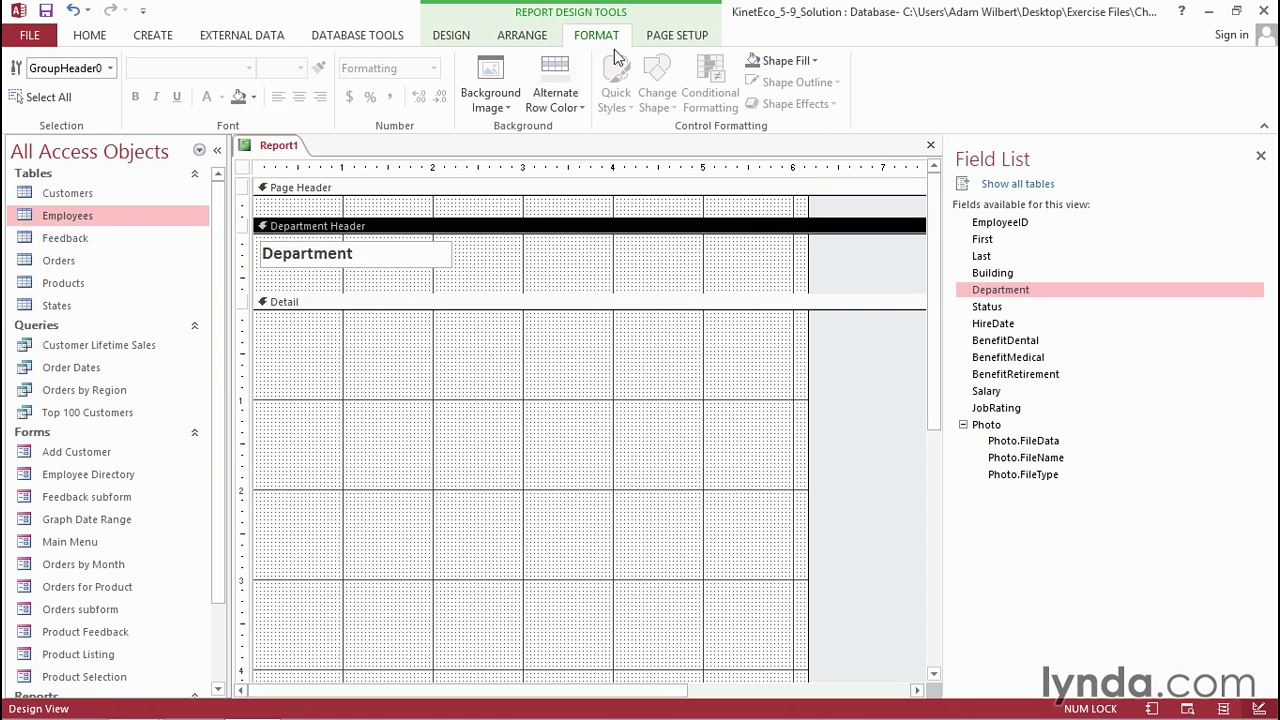
click(460, 38)
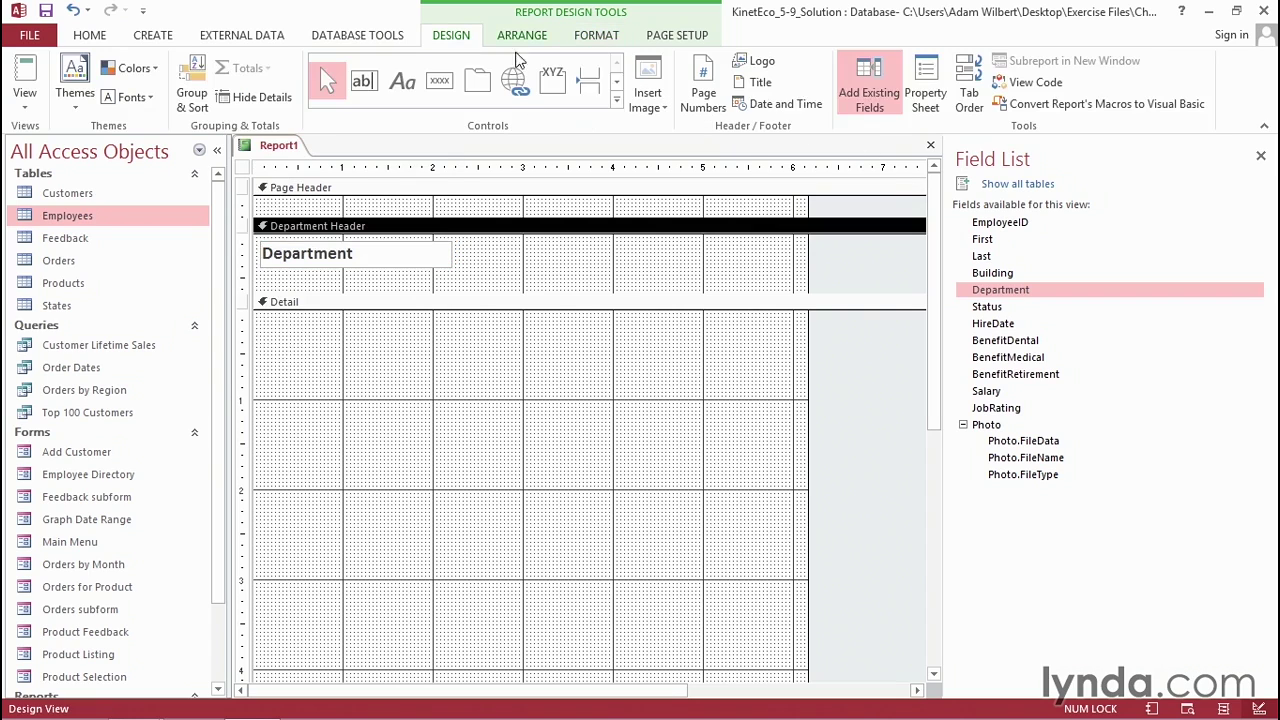
click(925, 92)
click(970, 227)
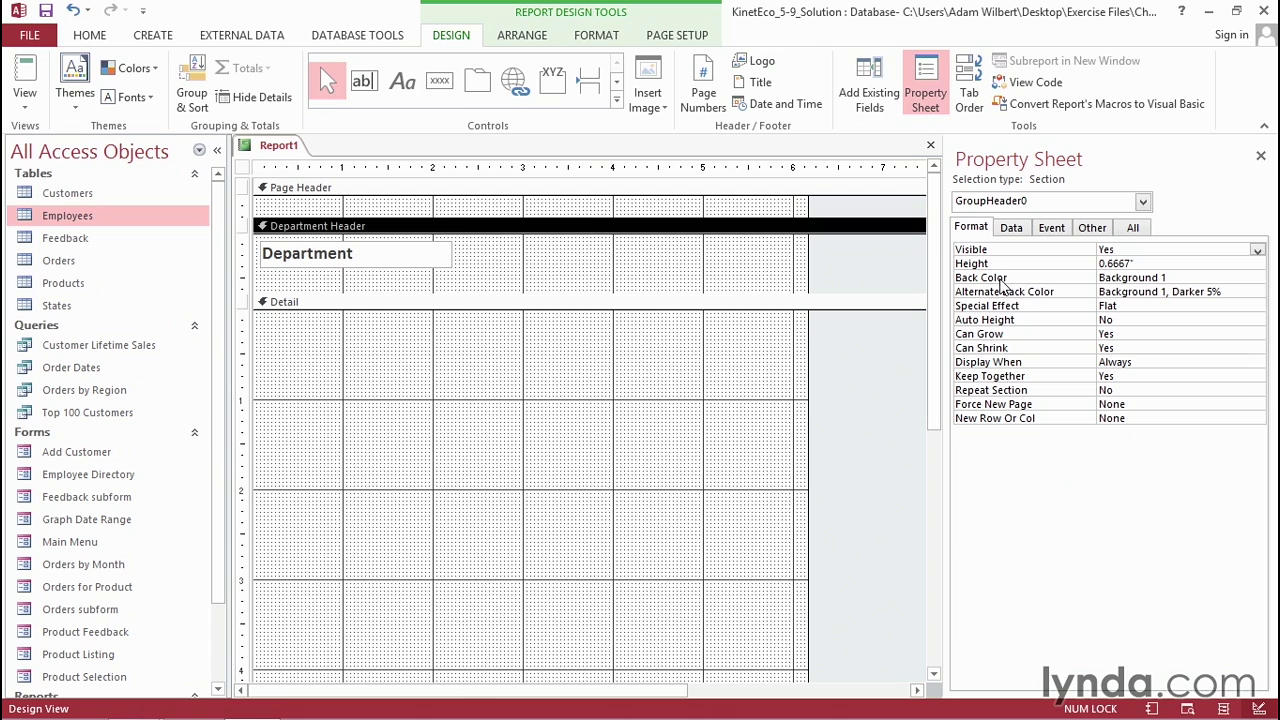
click(1230, 278)
click(1257, 278)
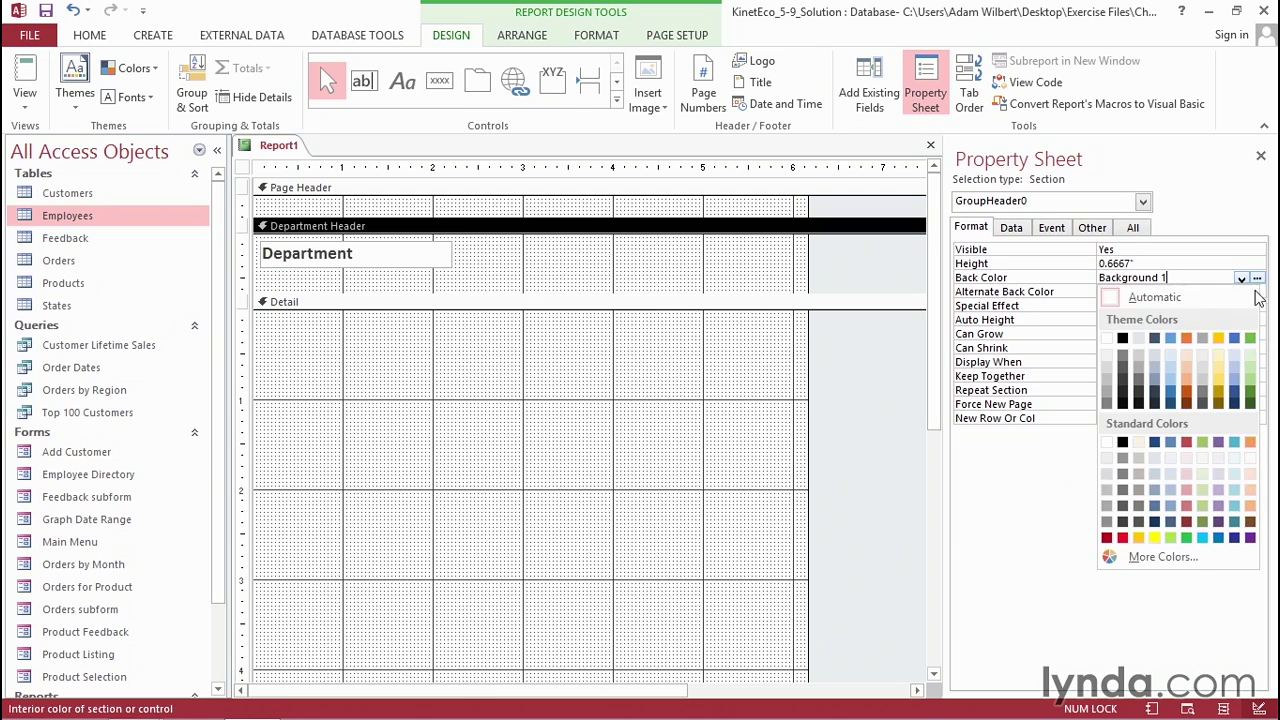
click(1107, 505)
click(1231, 292)
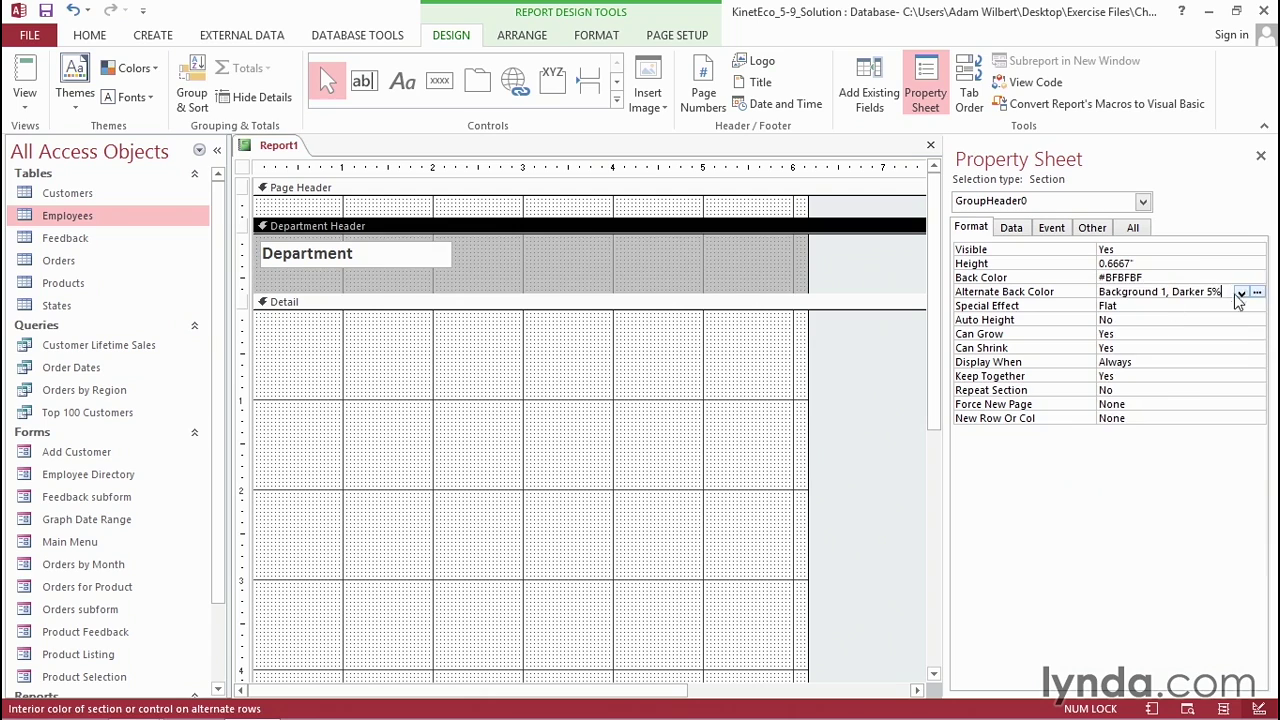
click(1243, 293)
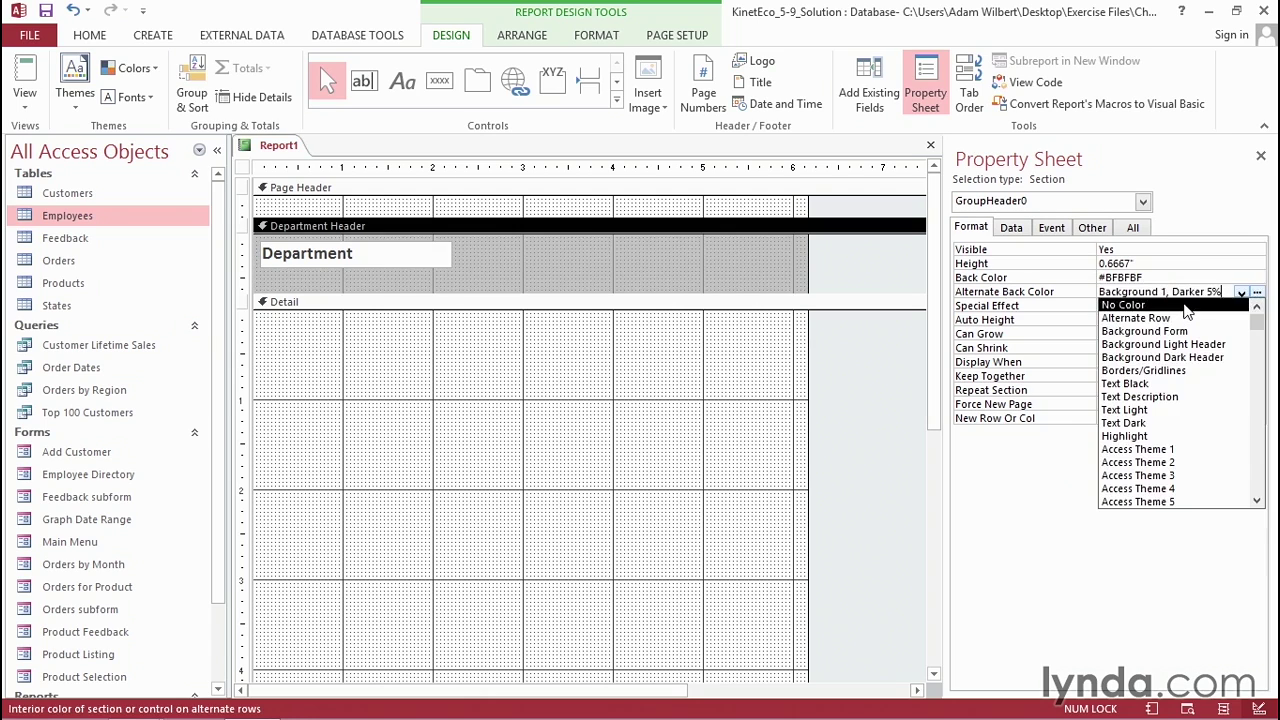
click(1180, 304)
Give the Department text box a transparent fill and black text, and shorten the Department Header section to about 0.46 inches.
click(398, 256)
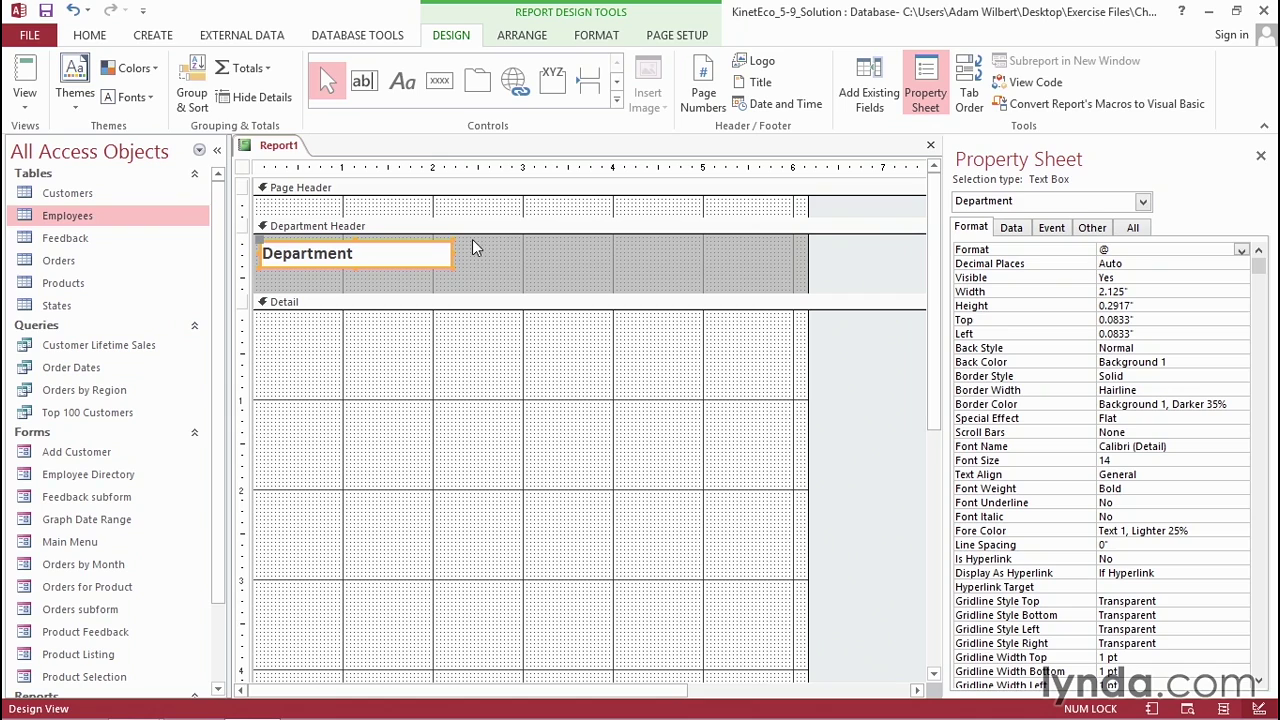
click(596, 36)
click(787, 62)
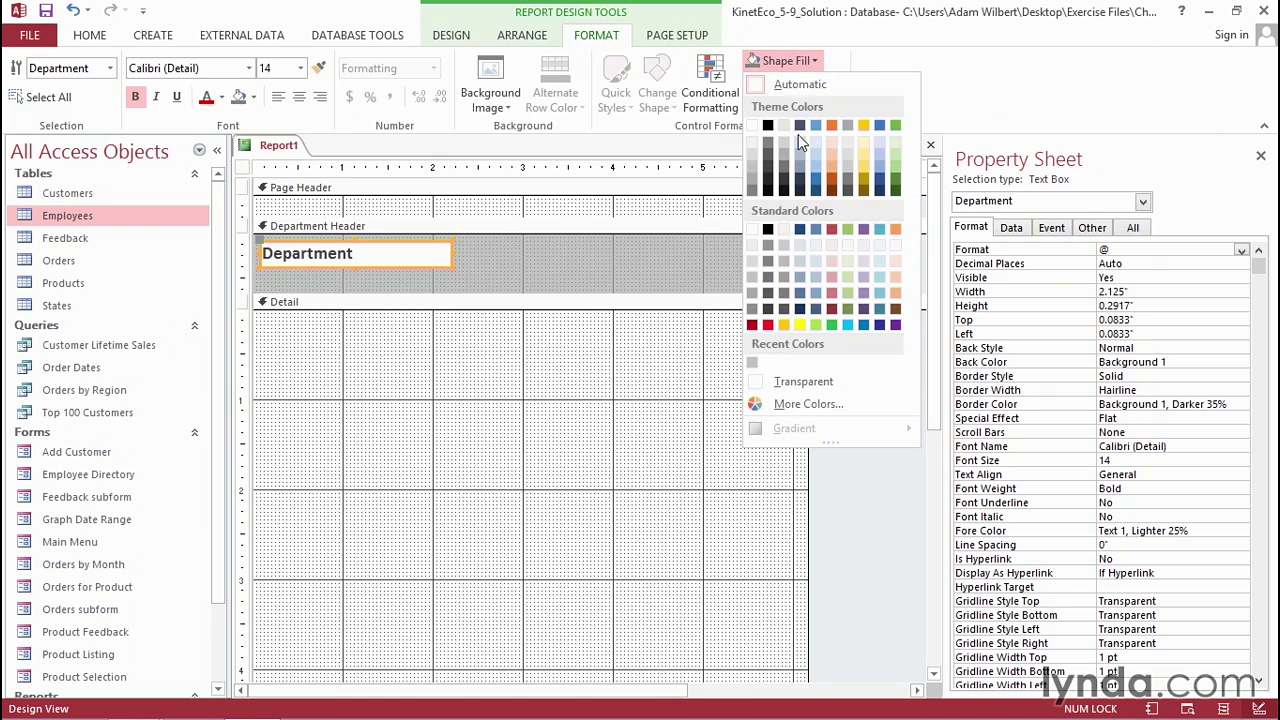
click(785, 385)
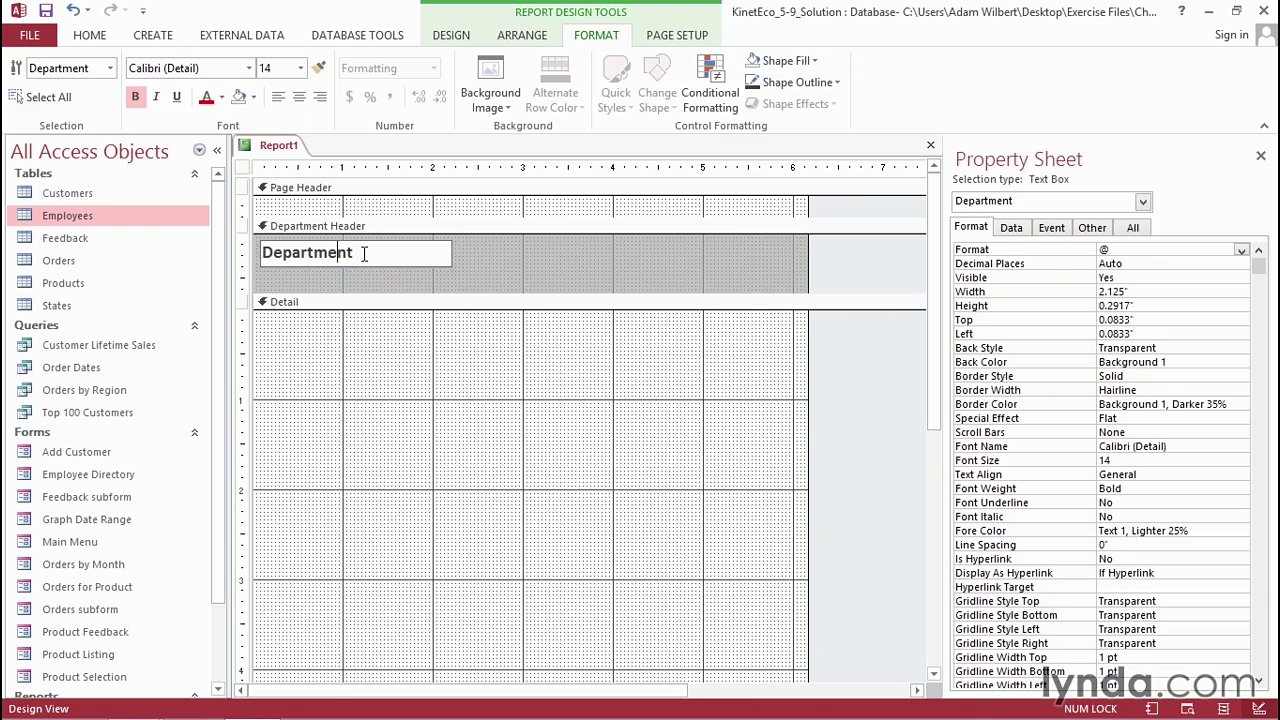
click(221, 98)
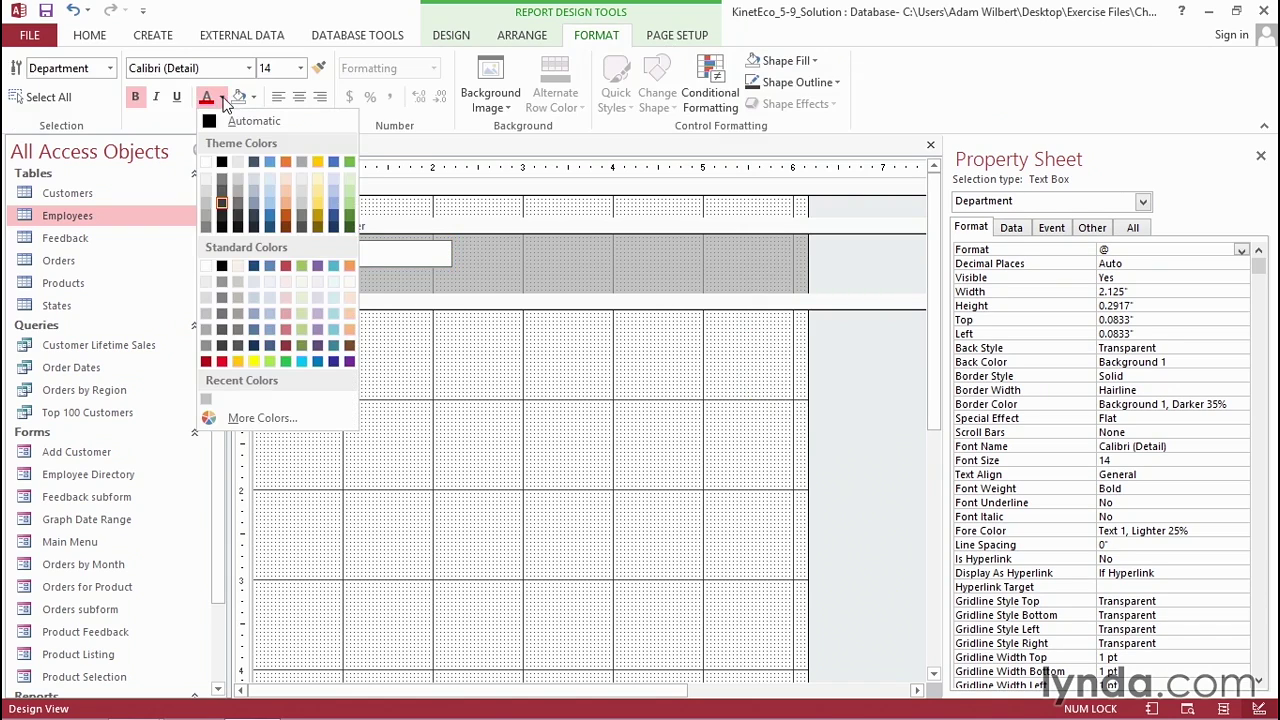
click(222, 265)
click(351, 277)
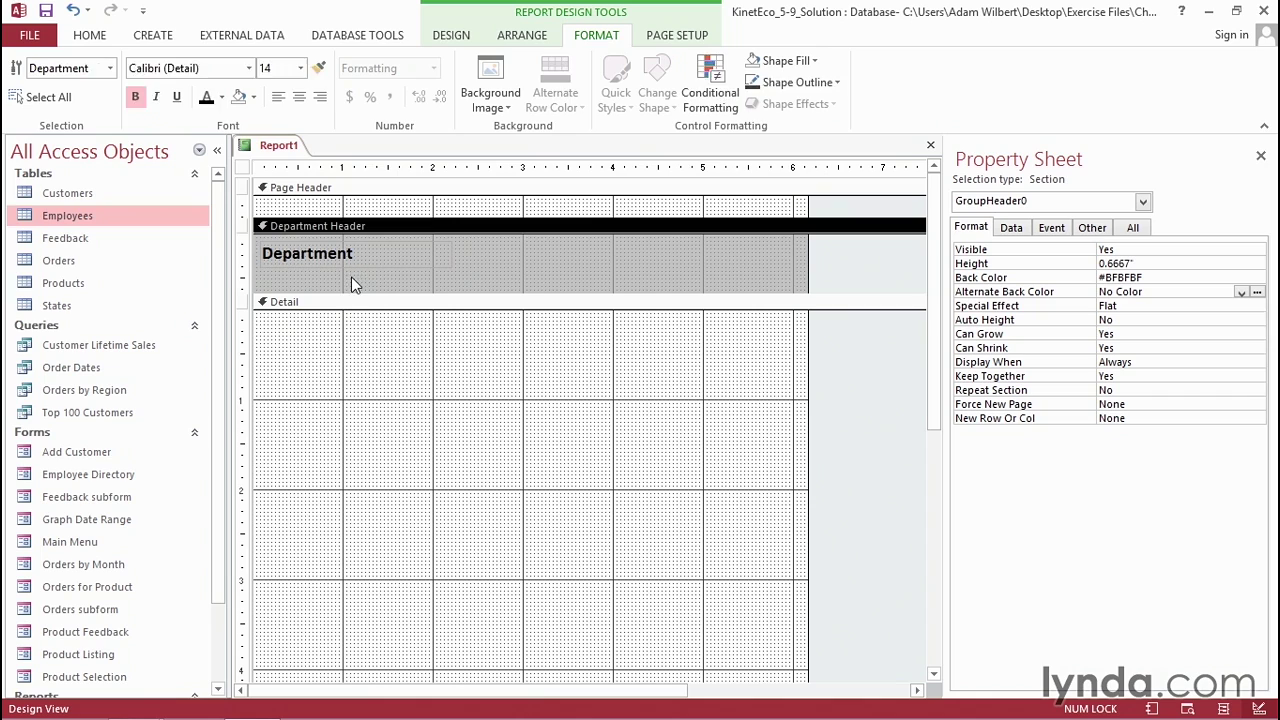
drag(381, 290, 380, 272)
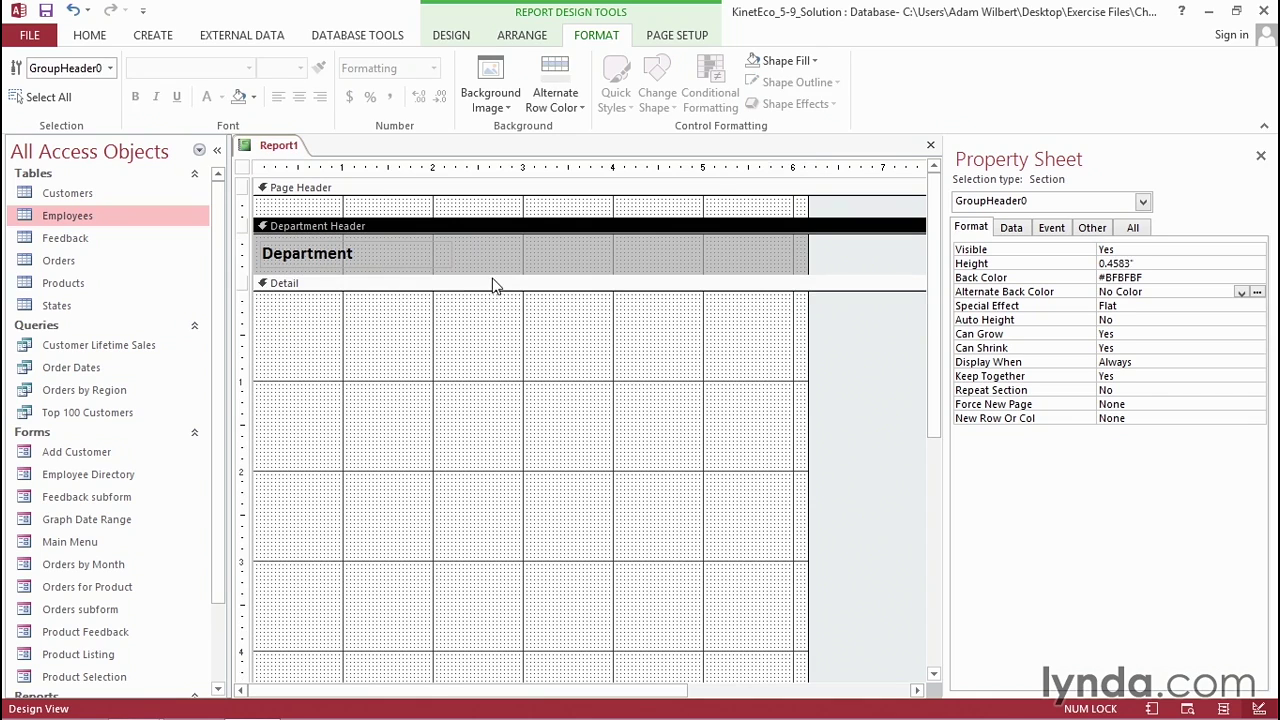
Add the Photo field to the upper-left corner of the Detail section and delete its label.
click(451, 35)
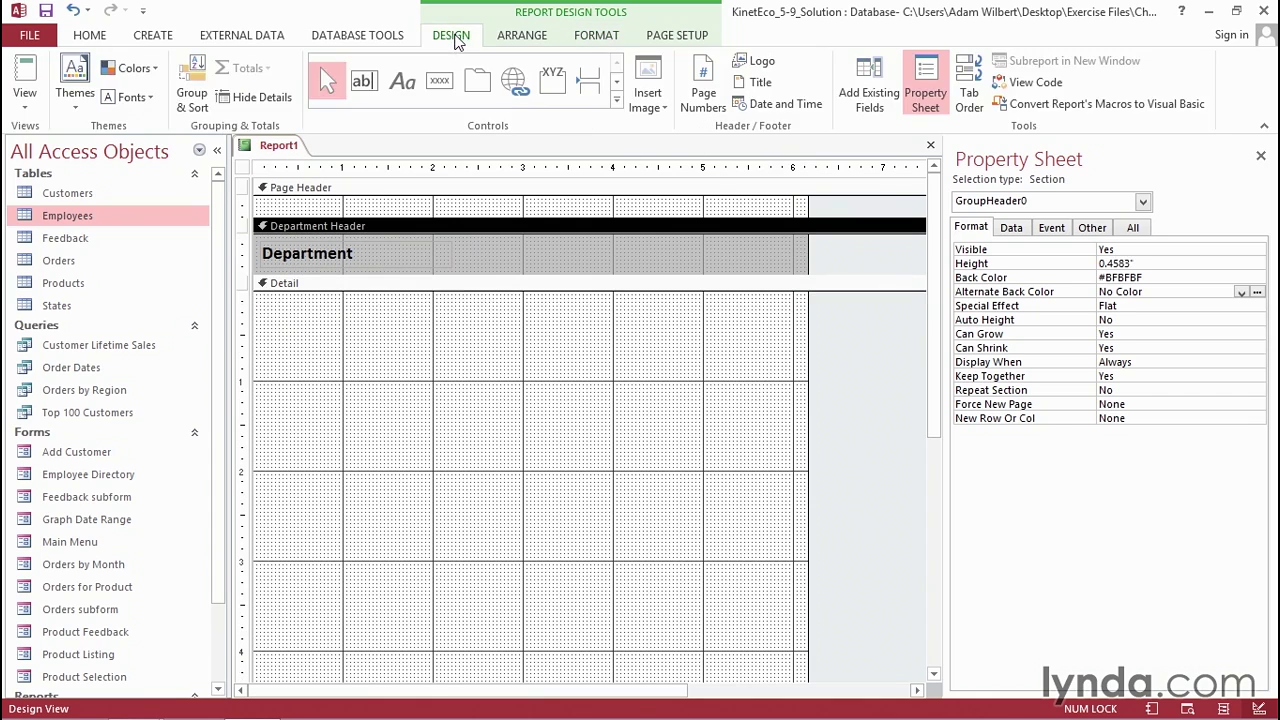
click(870, 116)
click(962, 426)
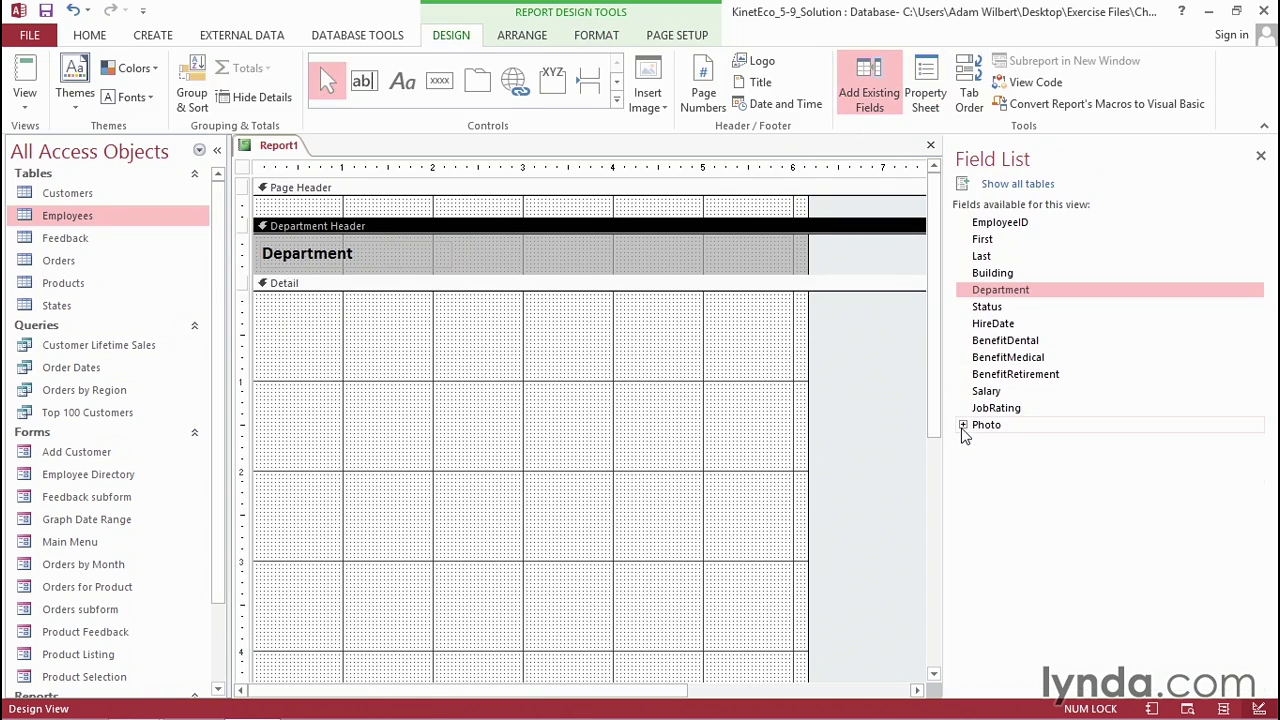
drag(986, 426, 364, 321)
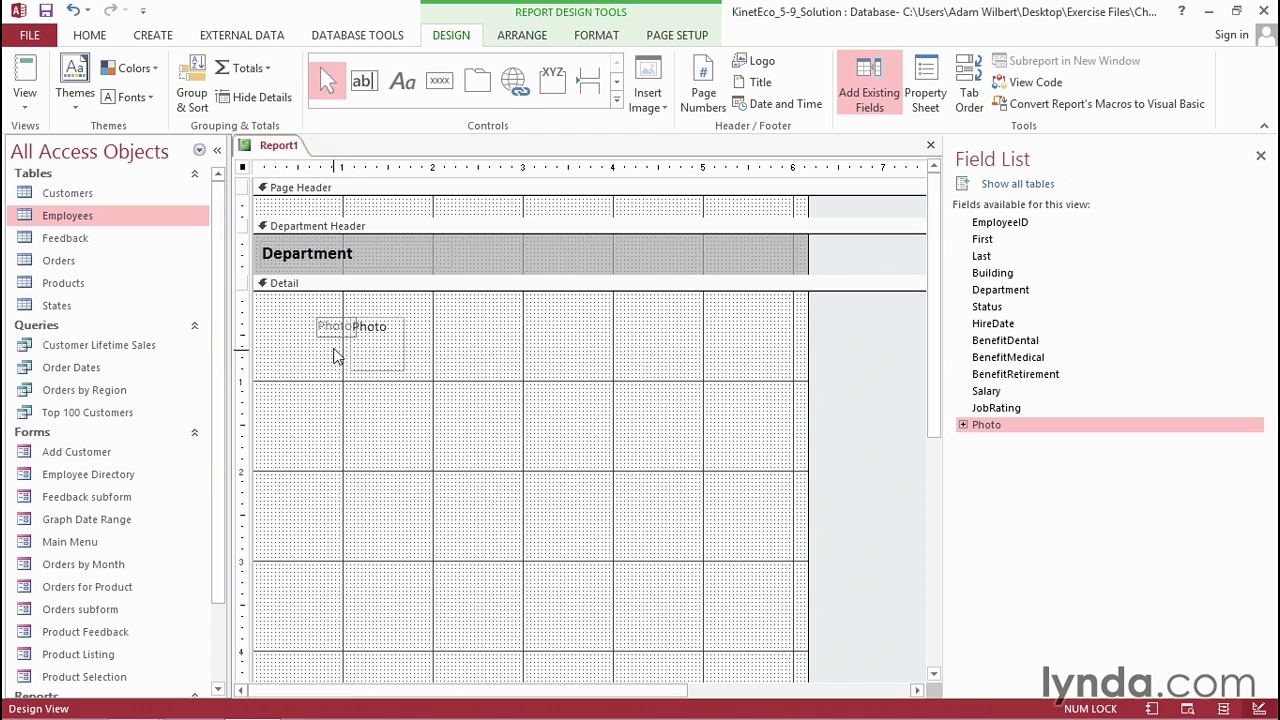
click(338, 327)
key(Delete)
right_click(362, 328)
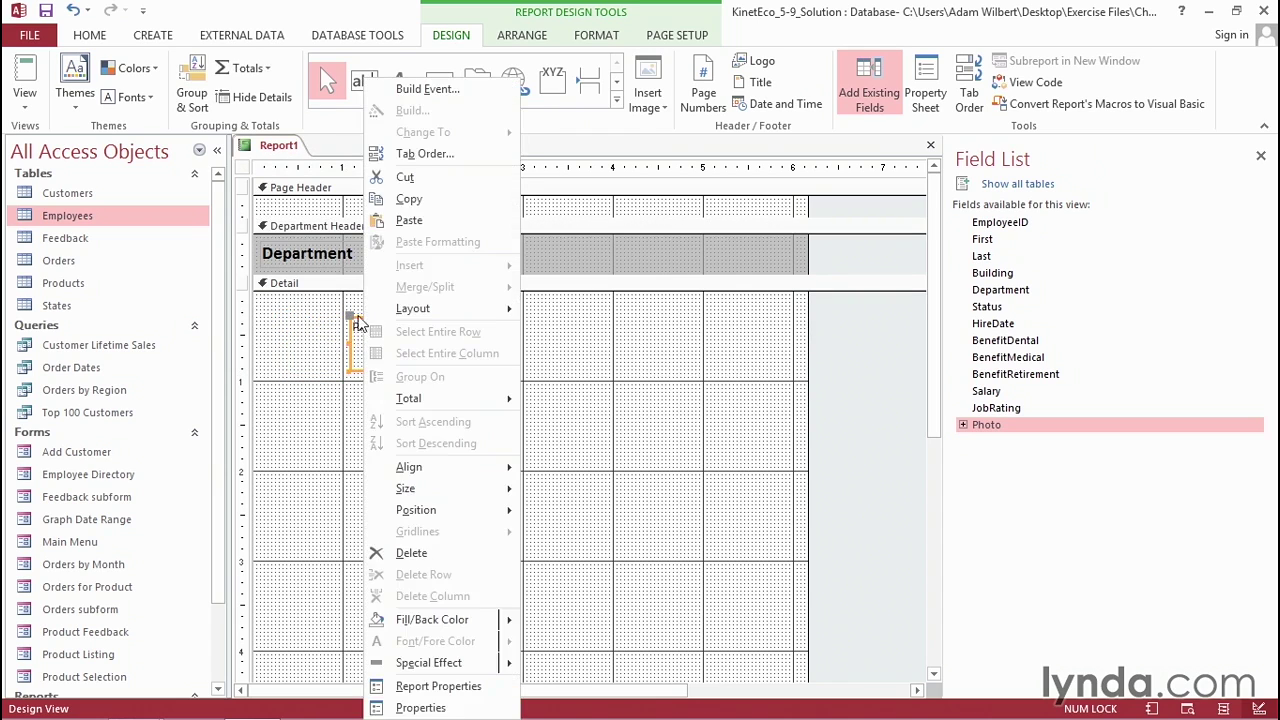
key(Escape)
drag(352, 338, 266, 295)
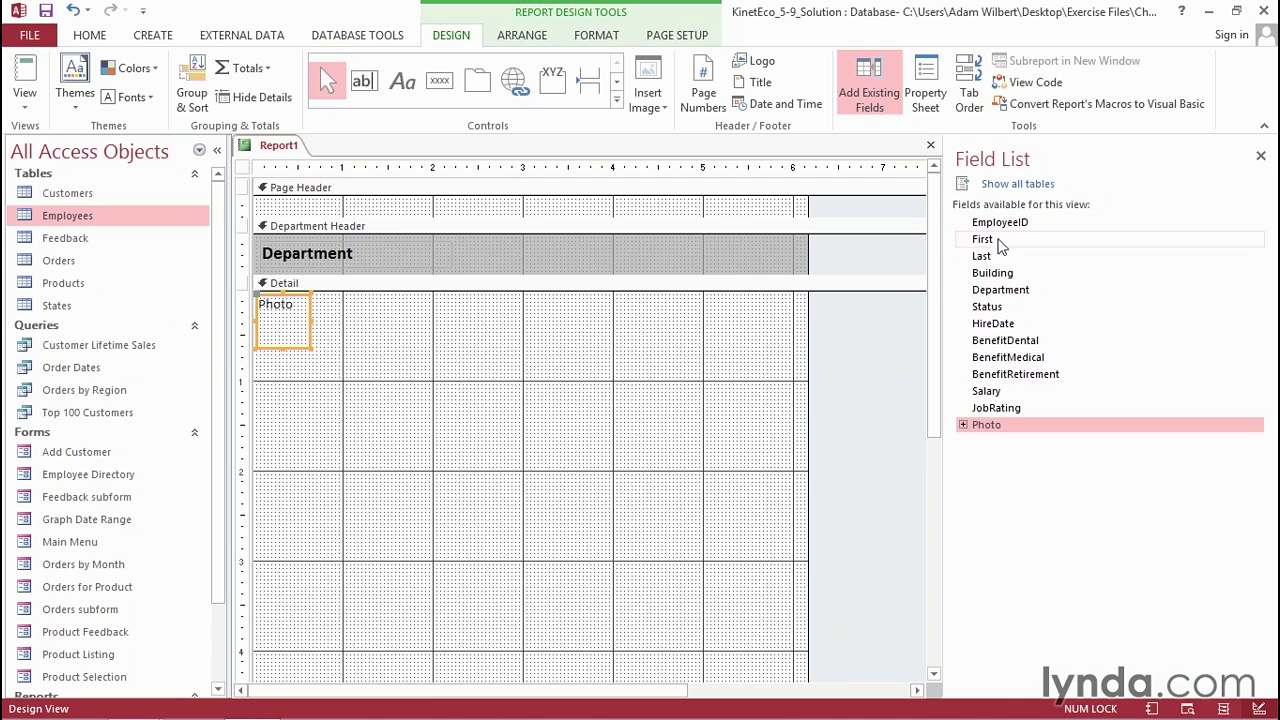
Add the First and Last fields to the Detail section and delete both of their labels.
drag(1000, 242, 368, 311)
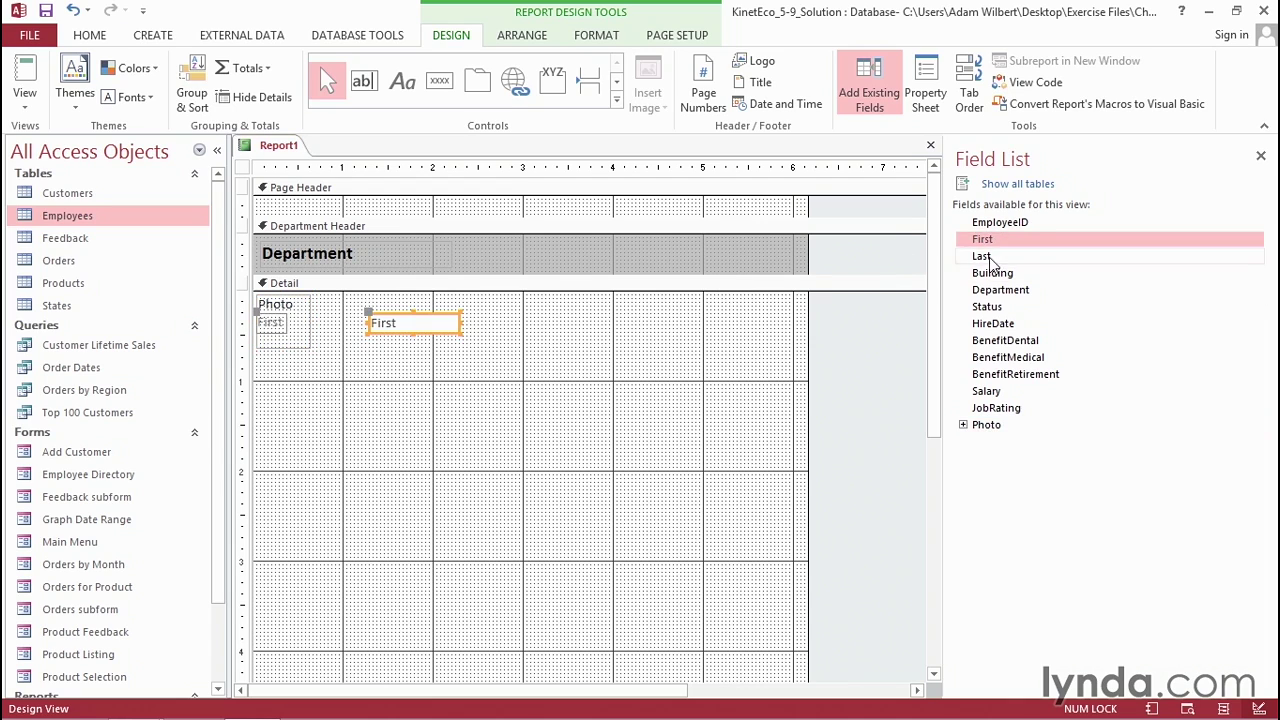
drag(988, 258, 412, 420)
click(272, 325)
key(Delete)
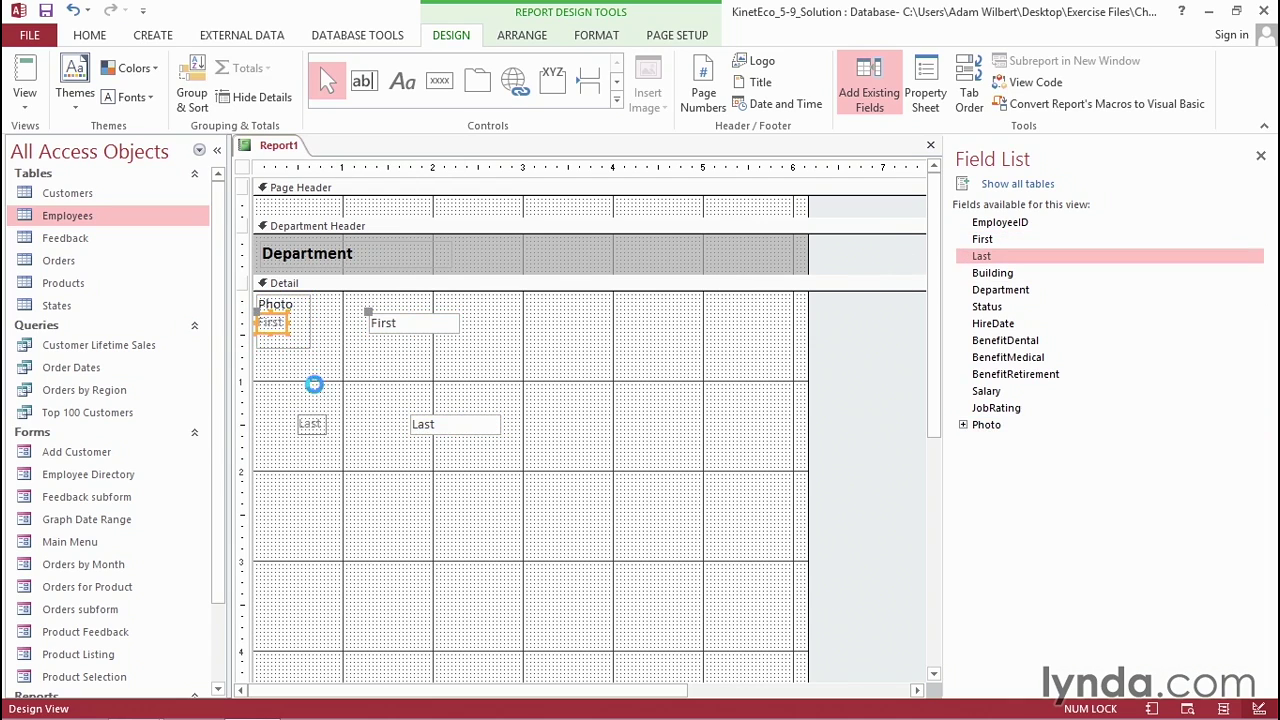
click(311, 425)
key(Delete)
Place the First text box beside Photo, widened to about 1.4 inches, and fit Last beside it, ending at the 4-inch mark.
click(373, 315)
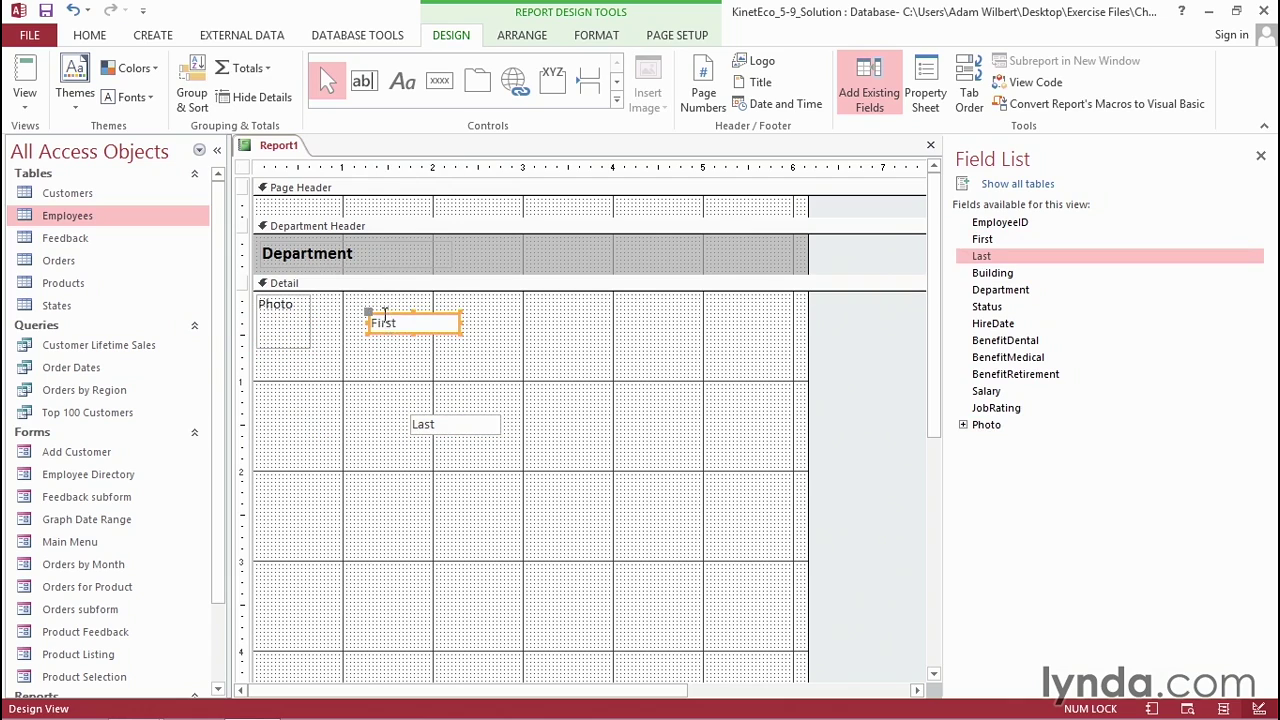
drag(381, 315, 328, 301)
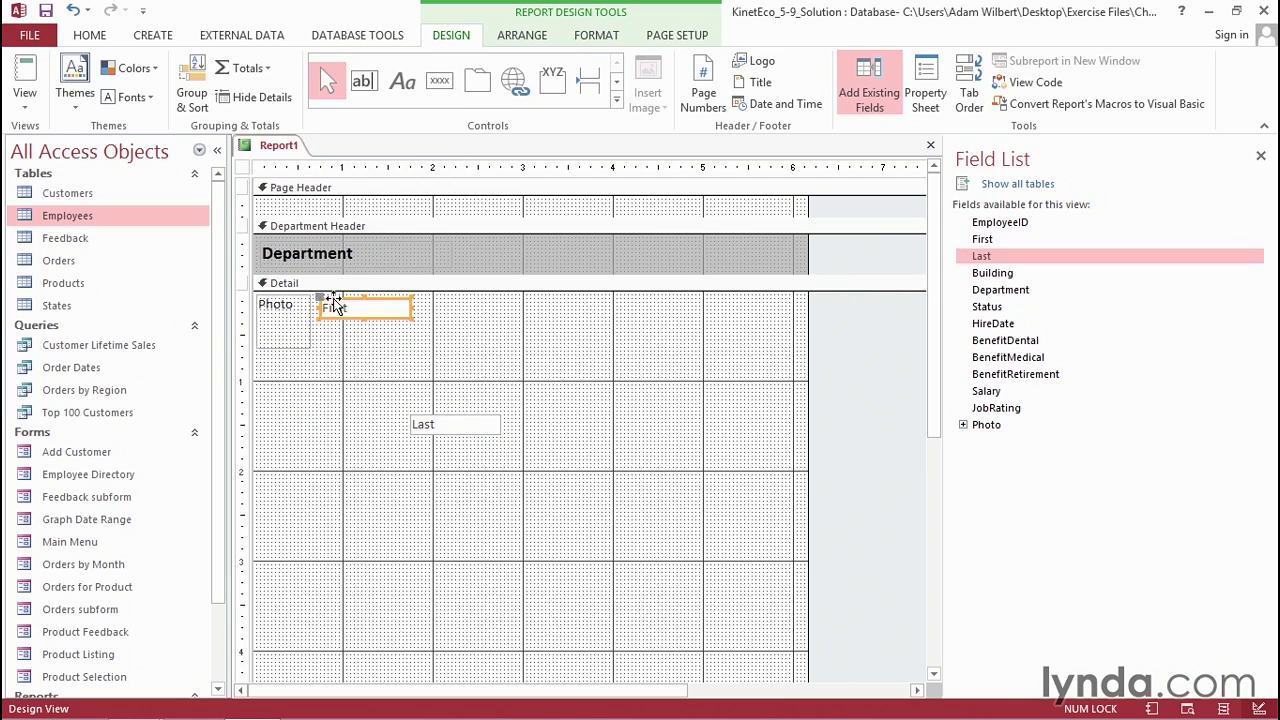
drag(410, 307, 448, 307)
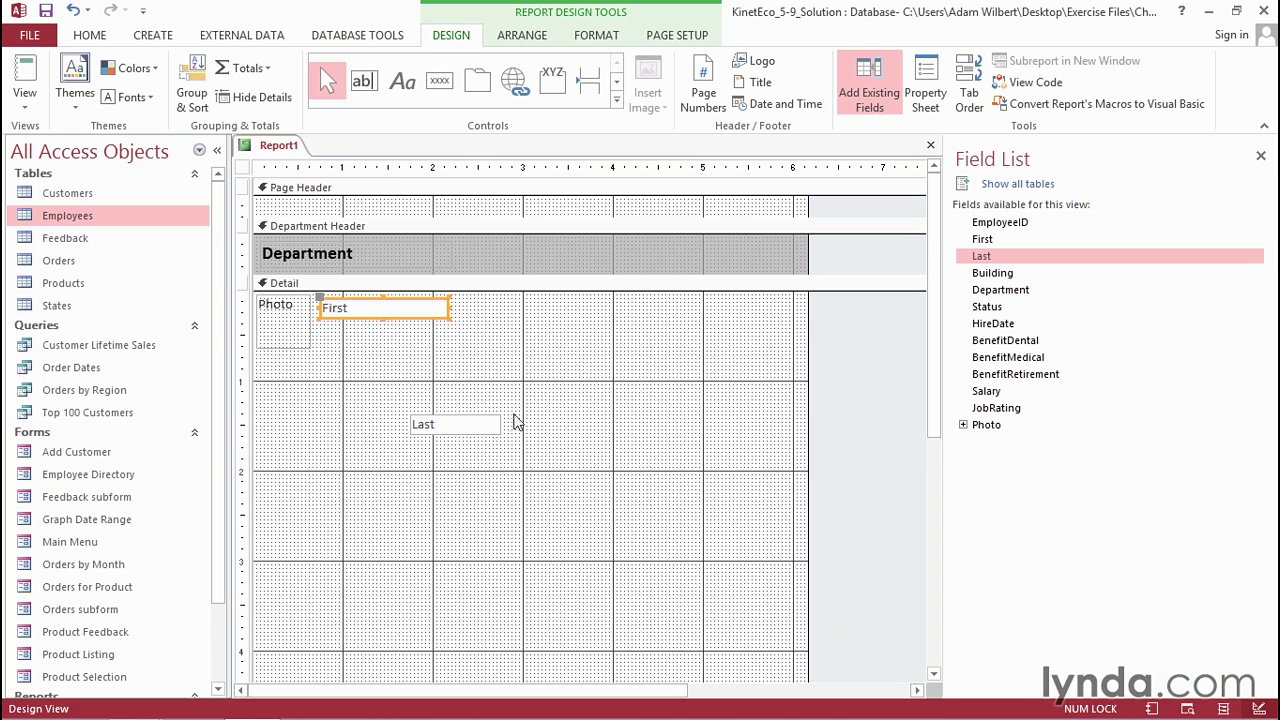
click(432, 422)
drag(436, 413, 613, 307)
Add the Building field beneath First and Last, delete its label, and widen its text box to span both names.
drag(995, 273, 614, 331)
click(320, 378)
key(Delete)
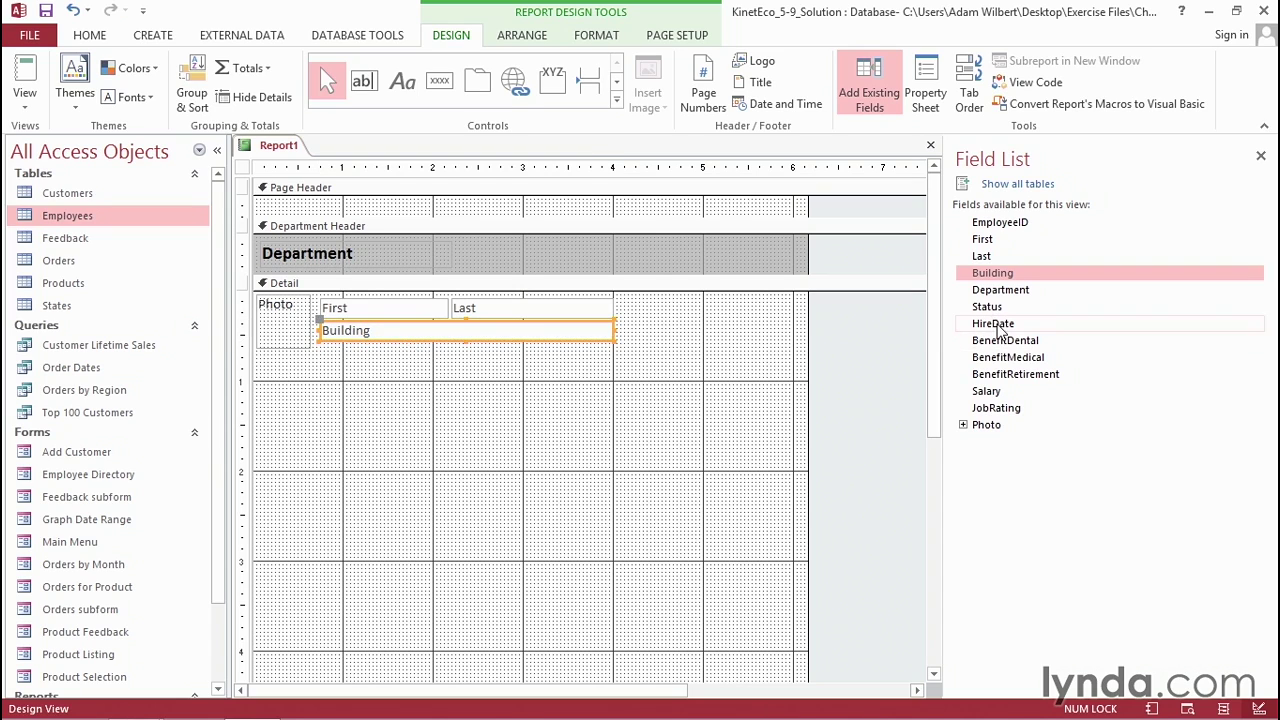
Add the HireDate field near the 4.8-inch mark of the Detail section, with its text box directly beneath its label.
drag(1000, 330, 686, 290)
click(726, 340)
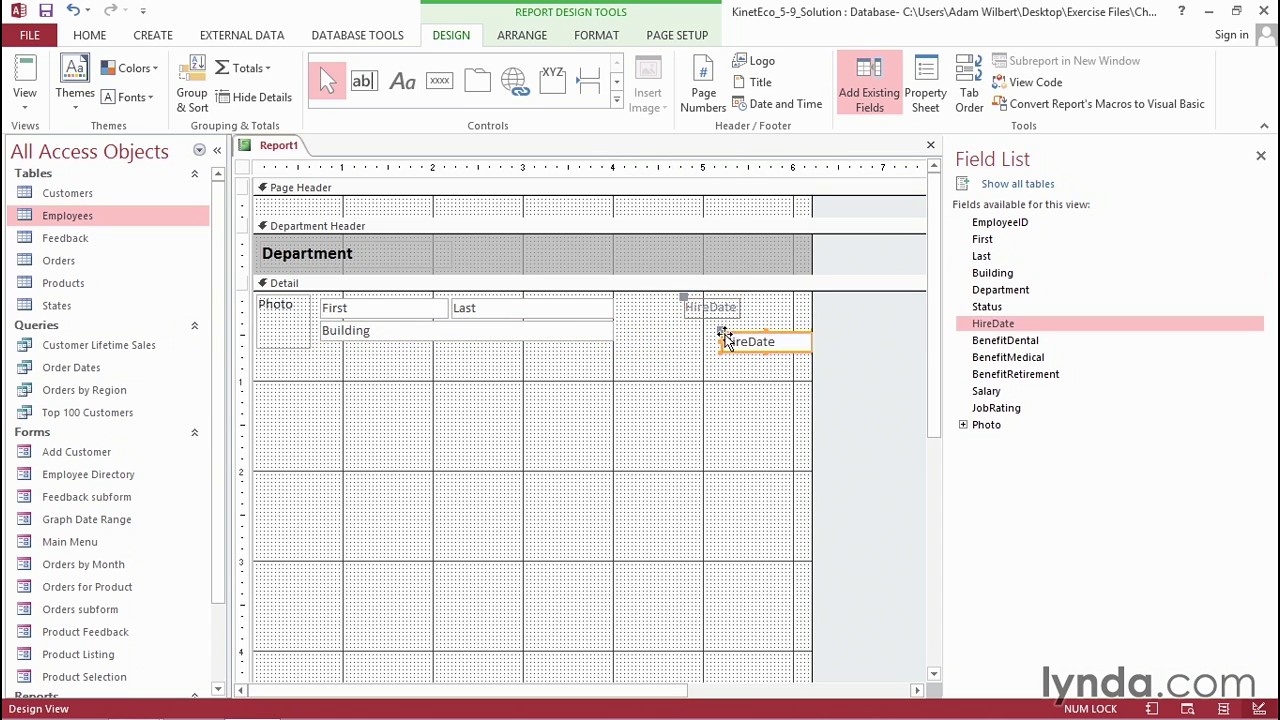
drag(727, 341, 688, 325)
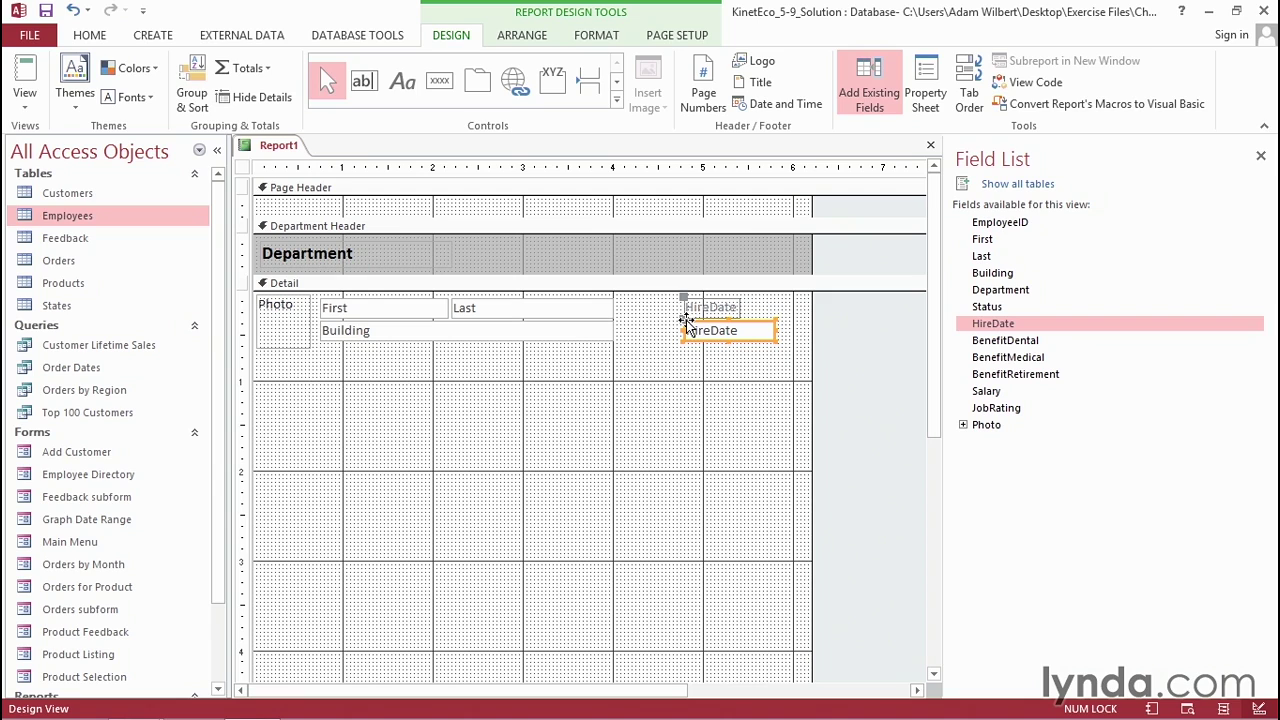
Widen the report to about 7 inches and shorten the Detail section to about 0.7 inches, just below the Photo control.
drag(811, 321, 883, 321)
click(761, 402)
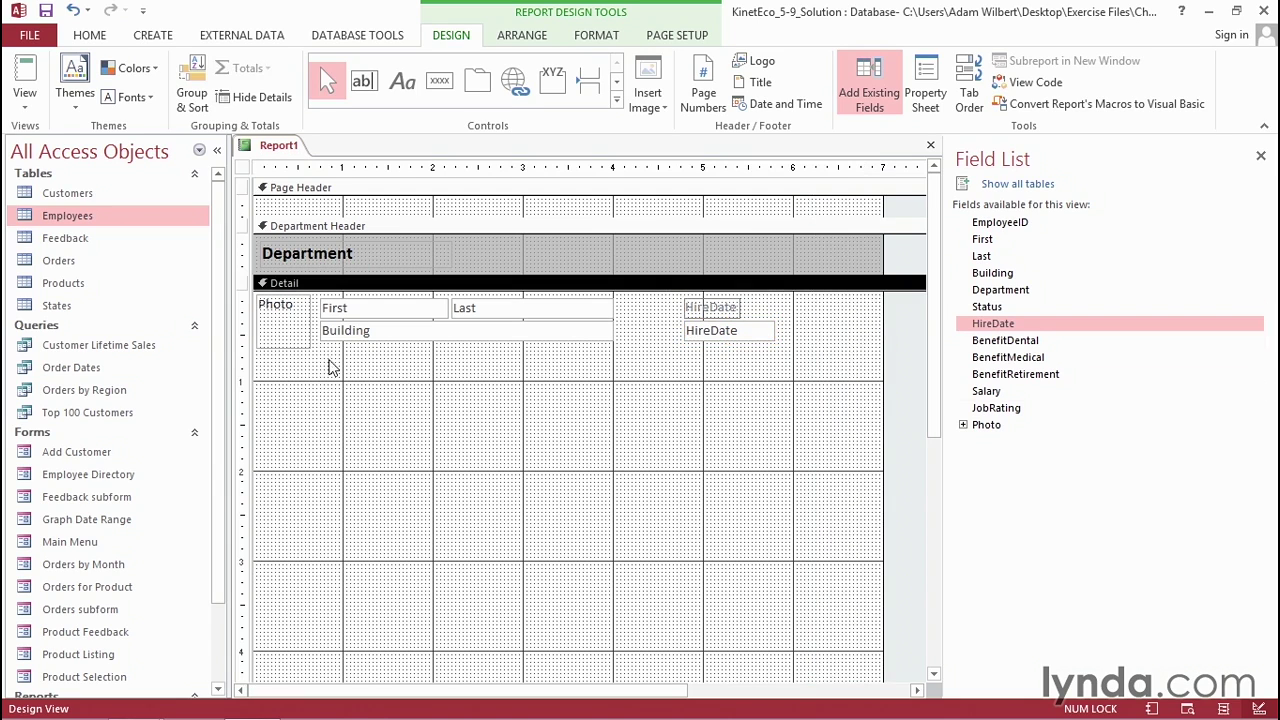
scroll(917, 471, down, 5)
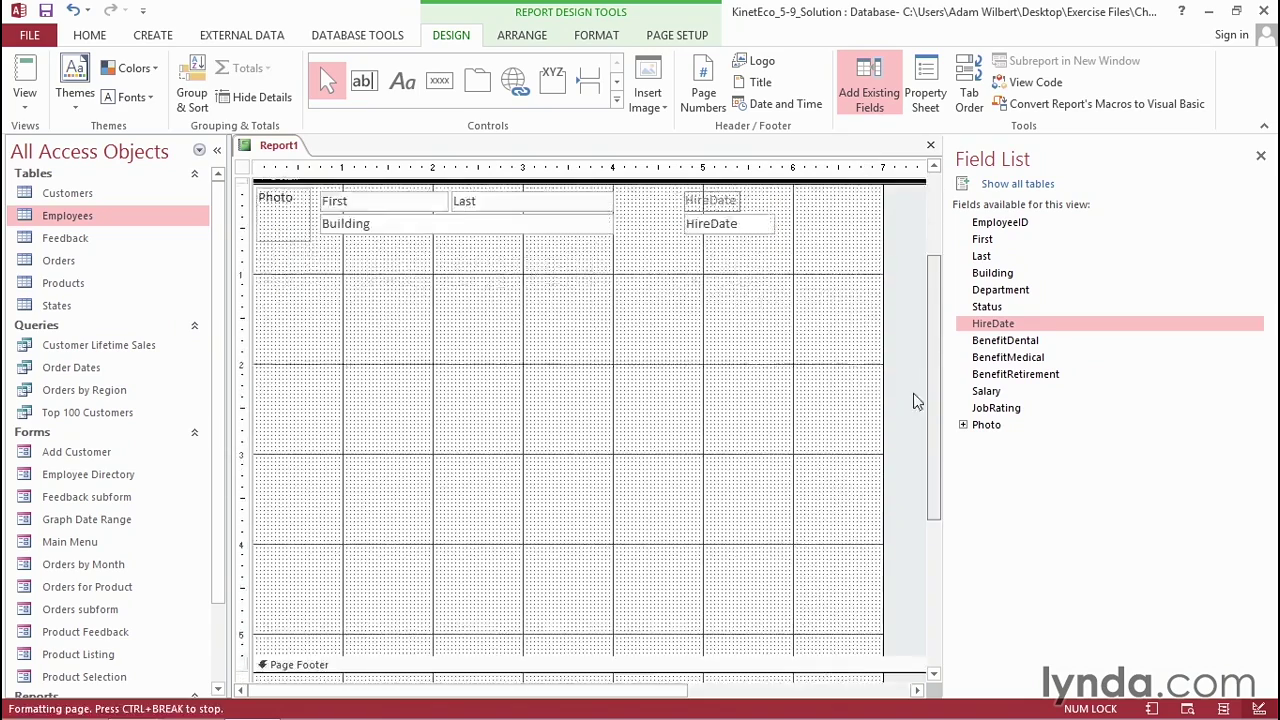
drag(634, 613, 657, 206)
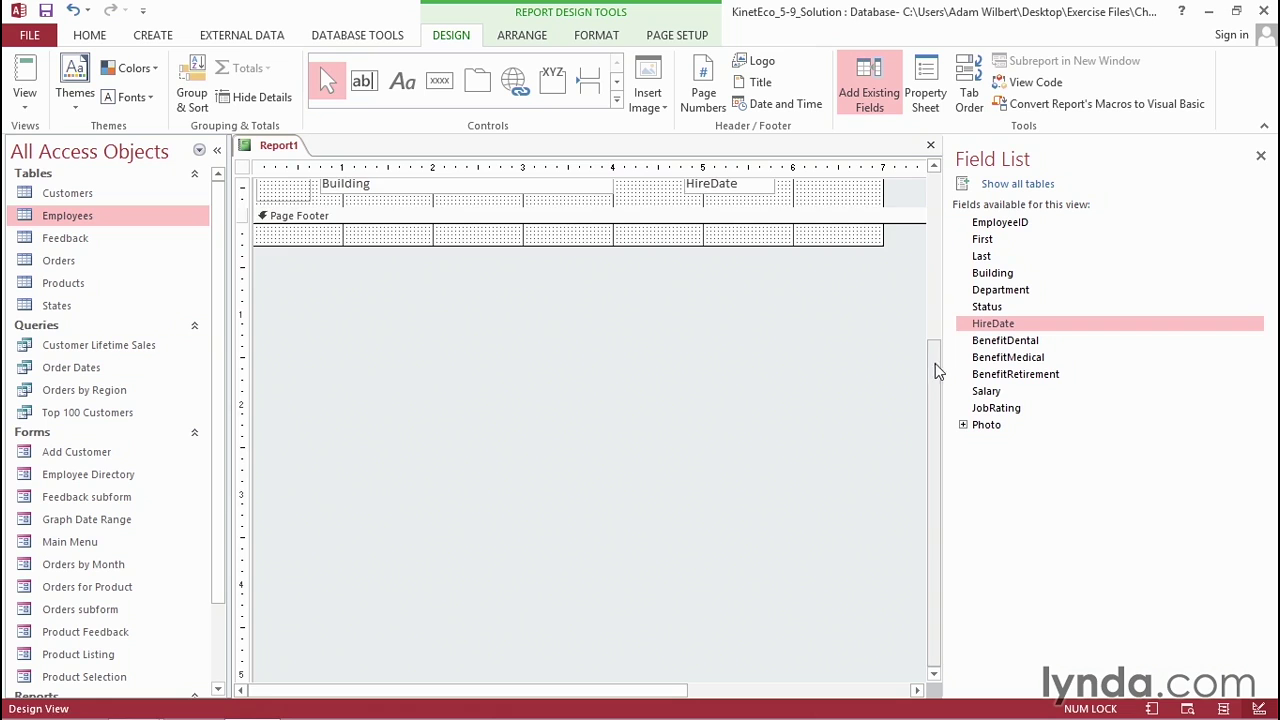
drag(933, 366, 922, 178)
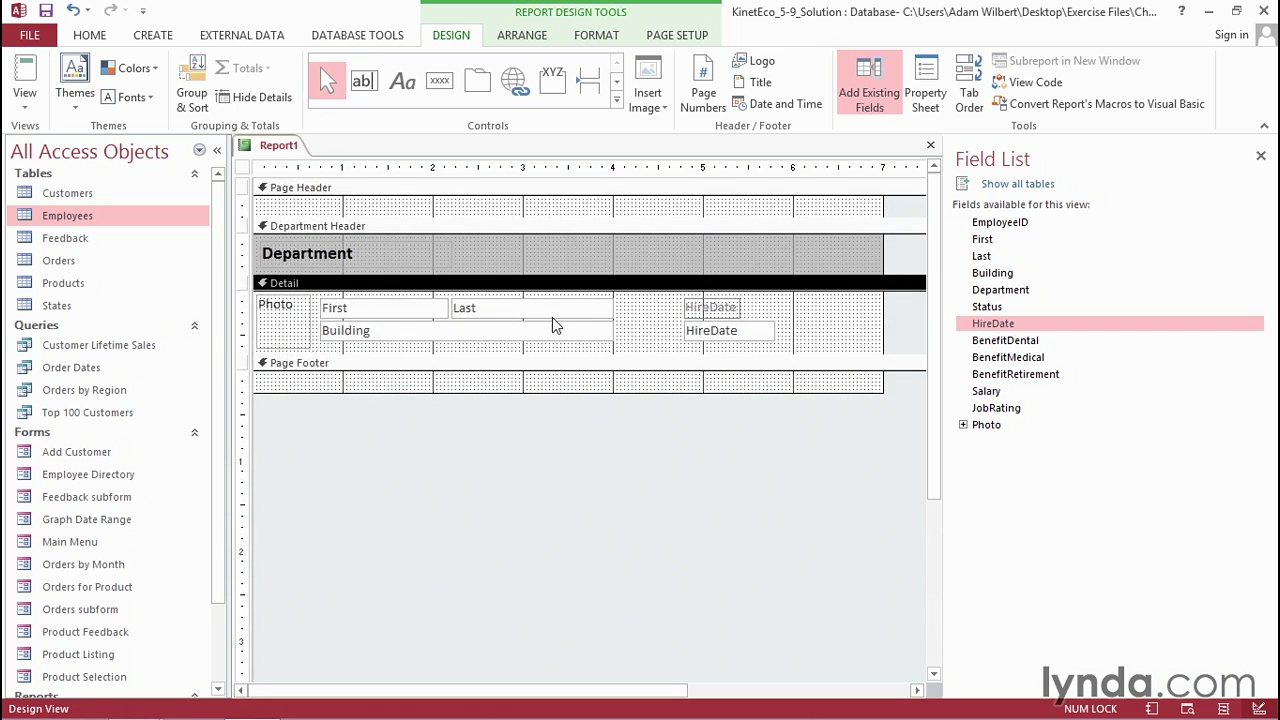
Check the report's first two pages in Print Preview, including the photos and the hire date order, and return to Design View.
click(22, 97)
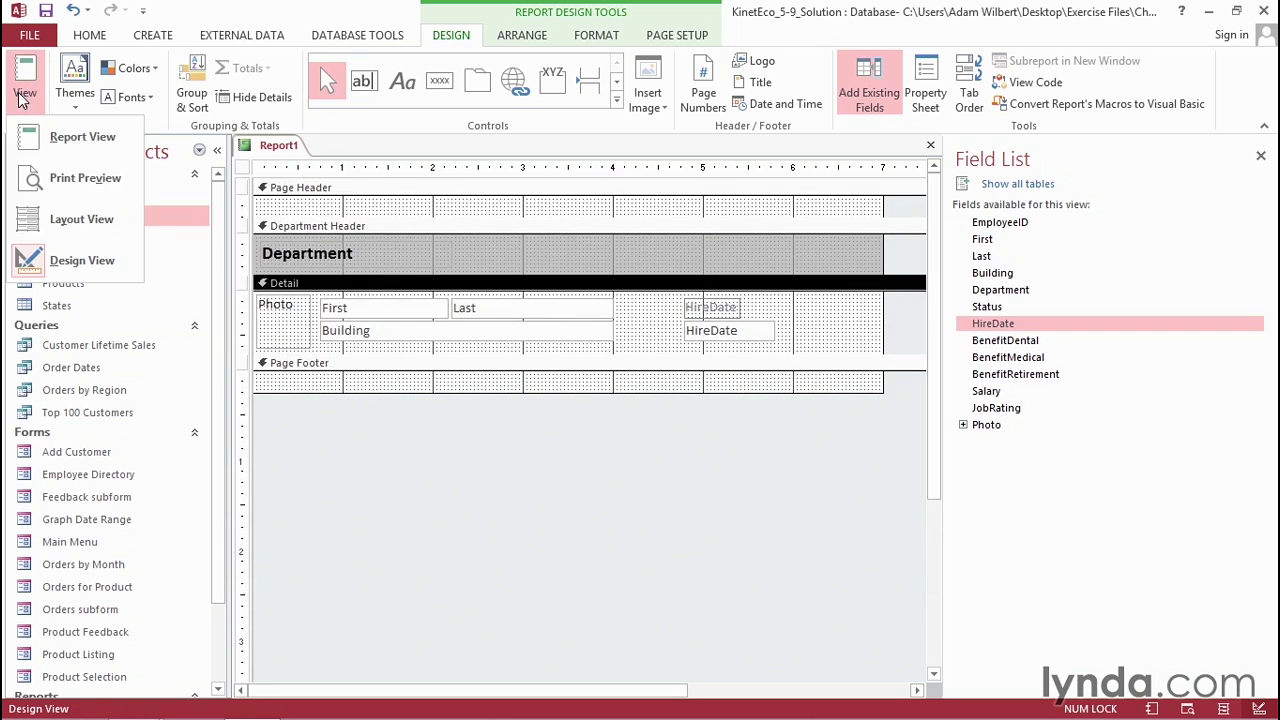
click(60, 181)
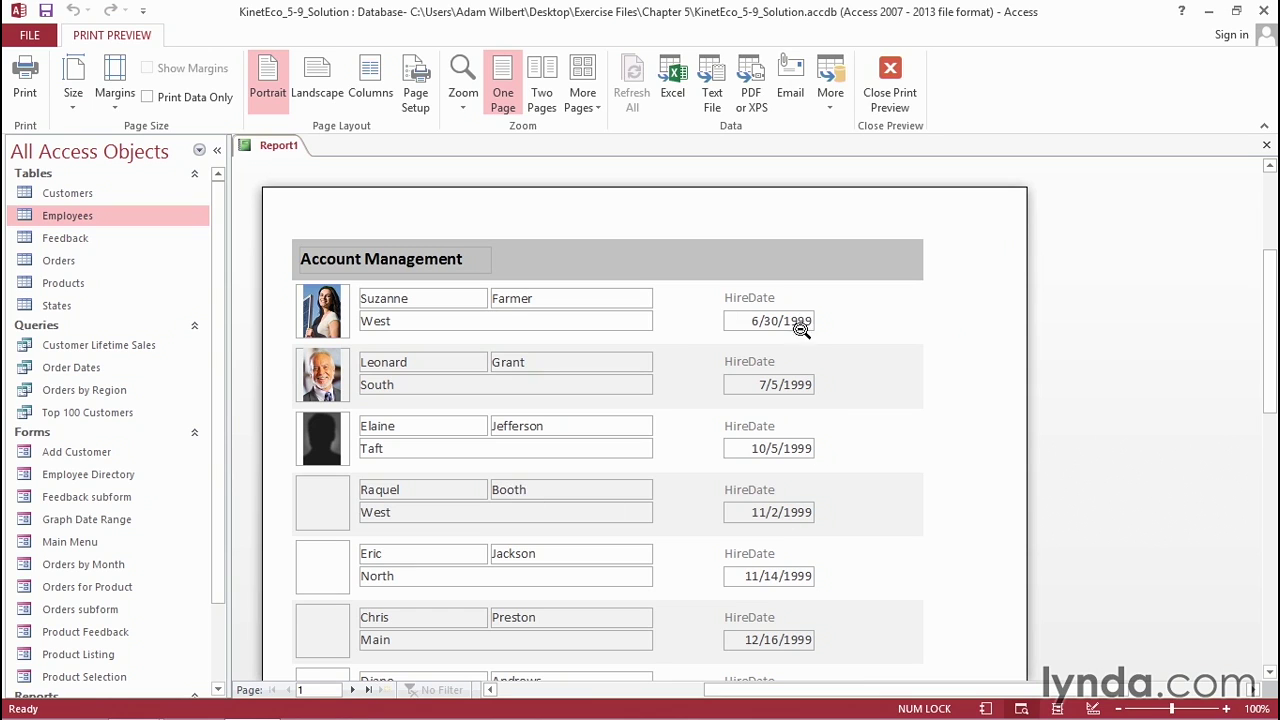
drag(1272, 292, 432, 716)
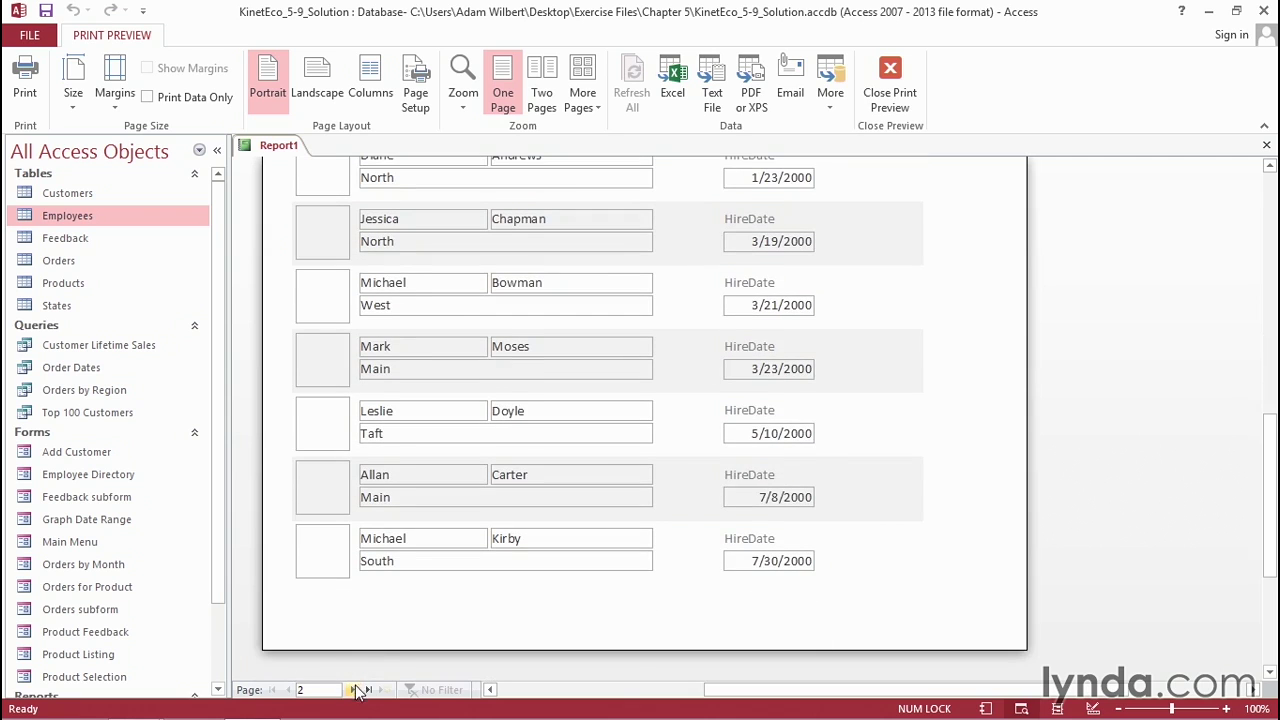
click(359, 690)
drag(1265, 525, 1268, 322)
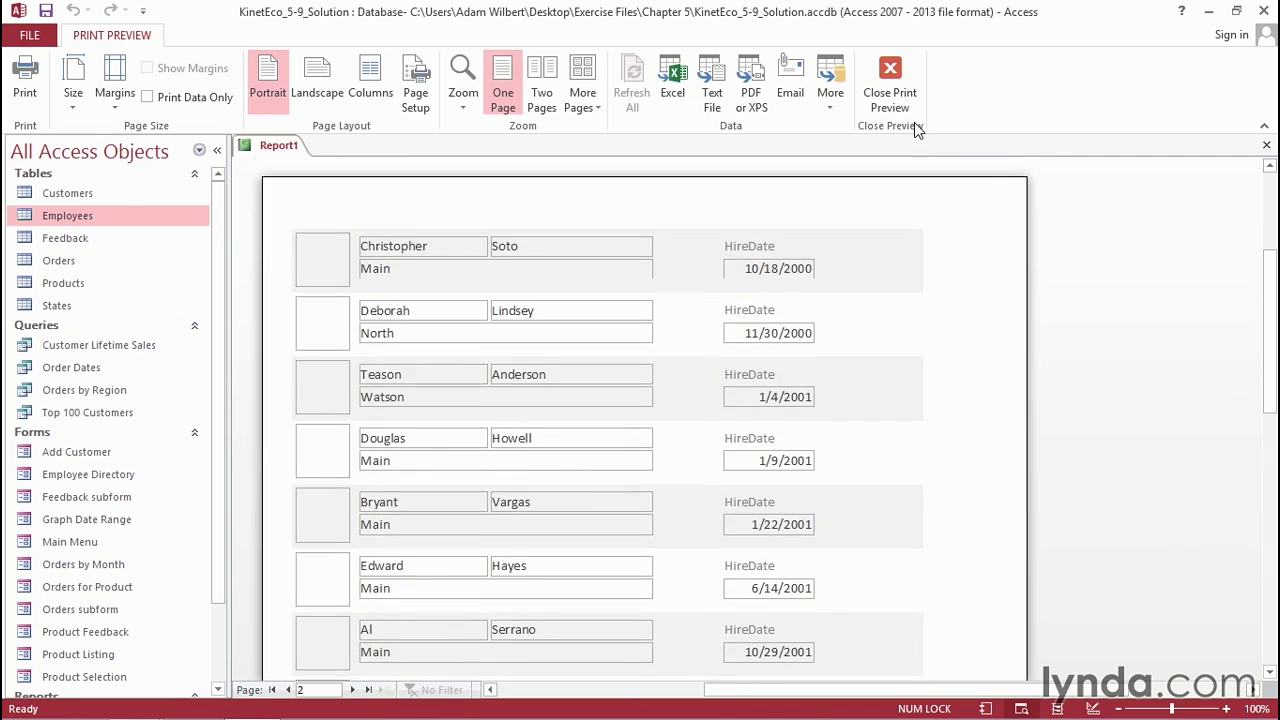
click(892, 77)
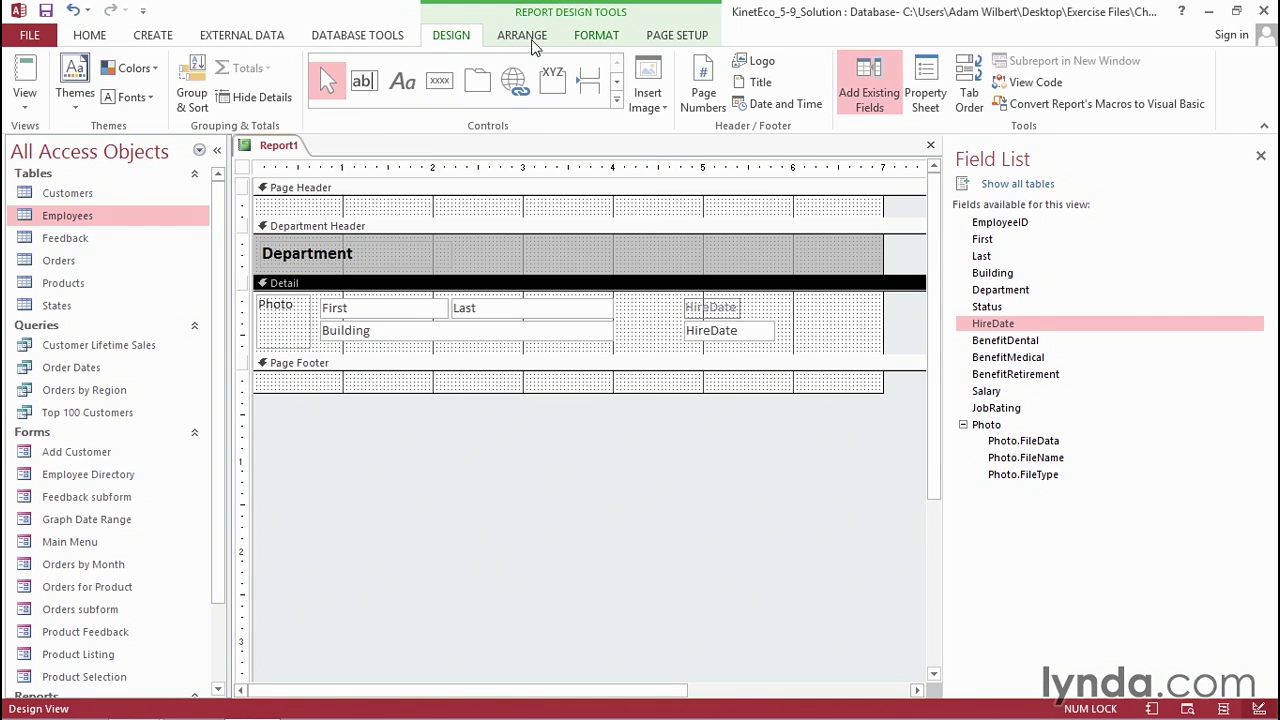
Add a report header title reading "Employees by Department".
click(761, 85)
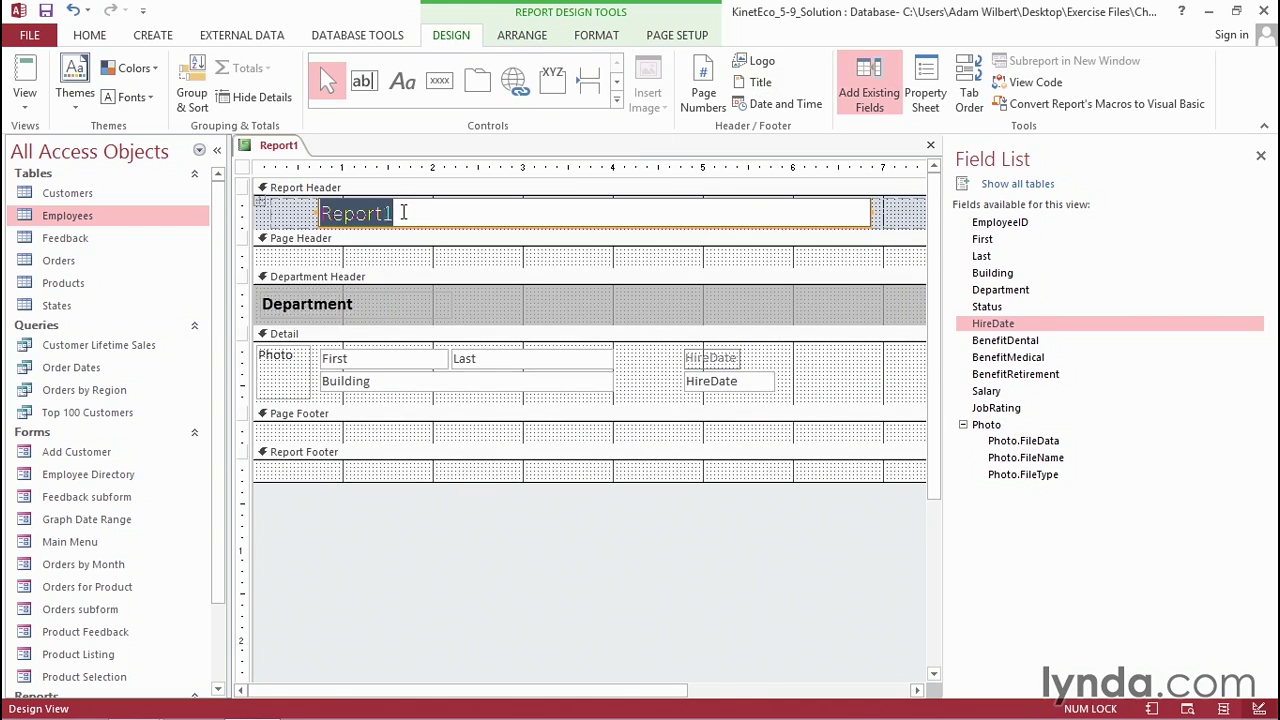
text(Employ)
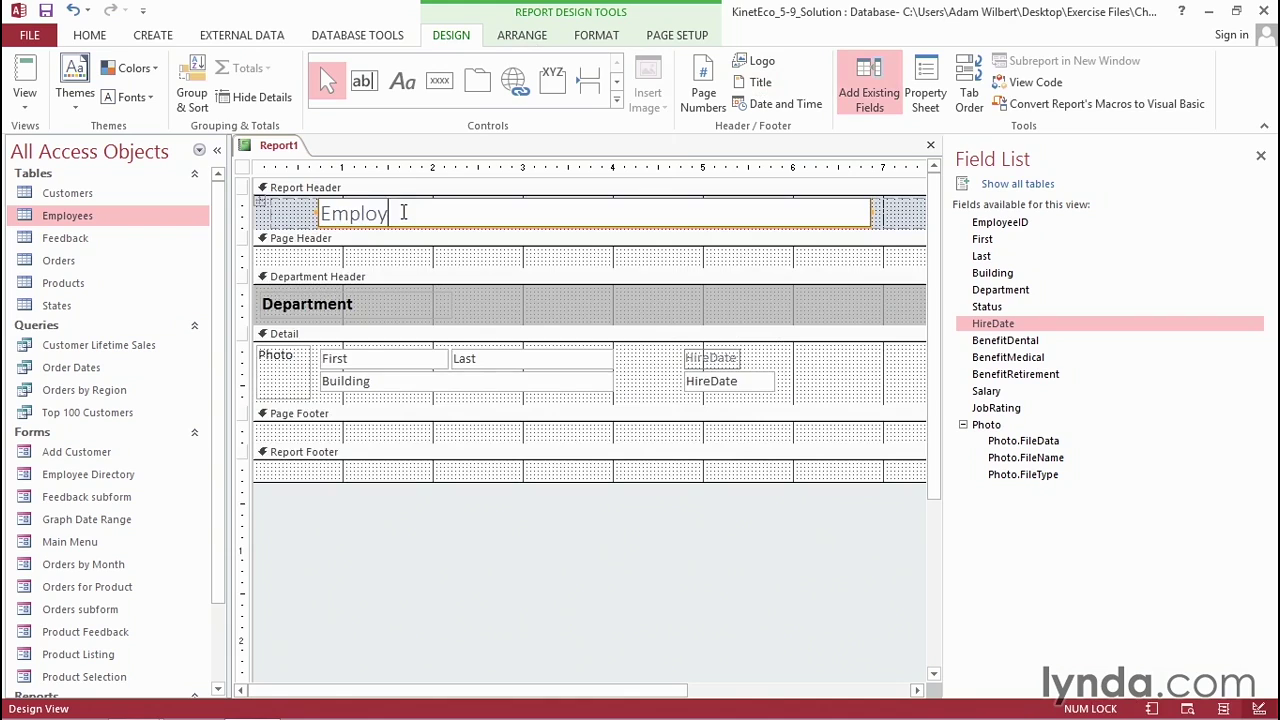
text(ees by Depar)
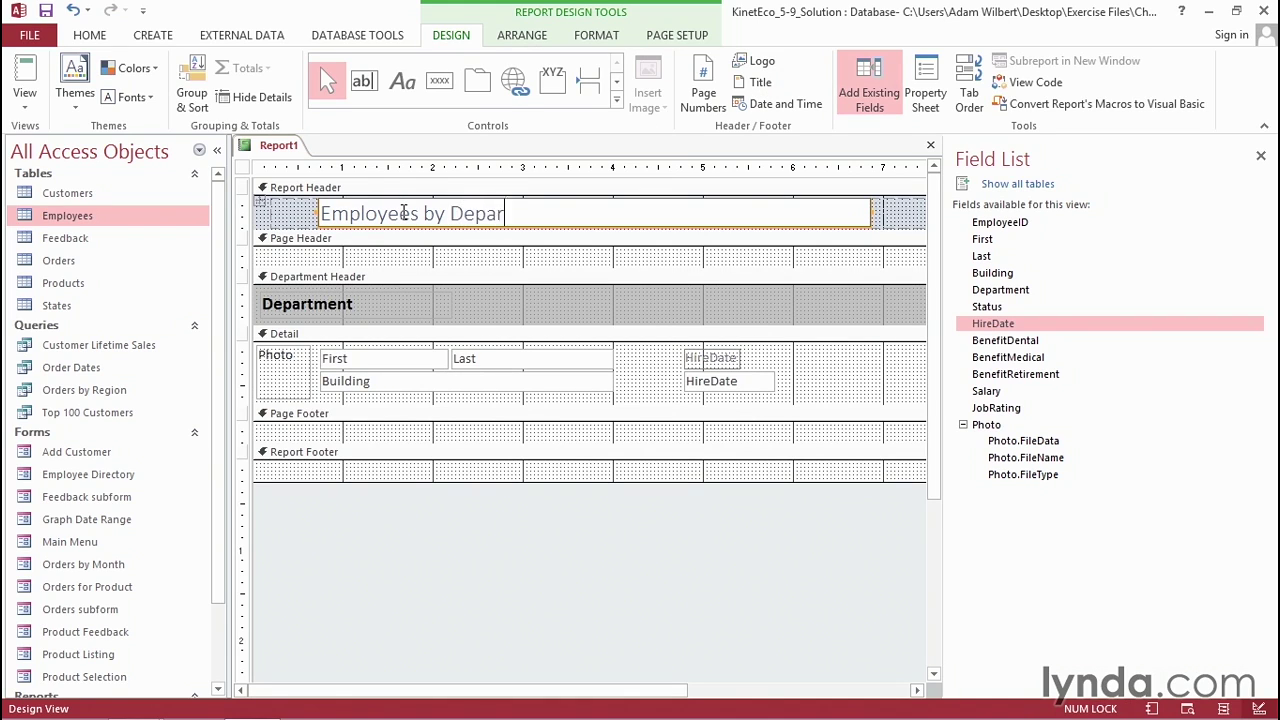
text(tment)
Insert centered page numbers in the Page N format and move their text box from the Page Header to the Page Footer.
click(703, 95)
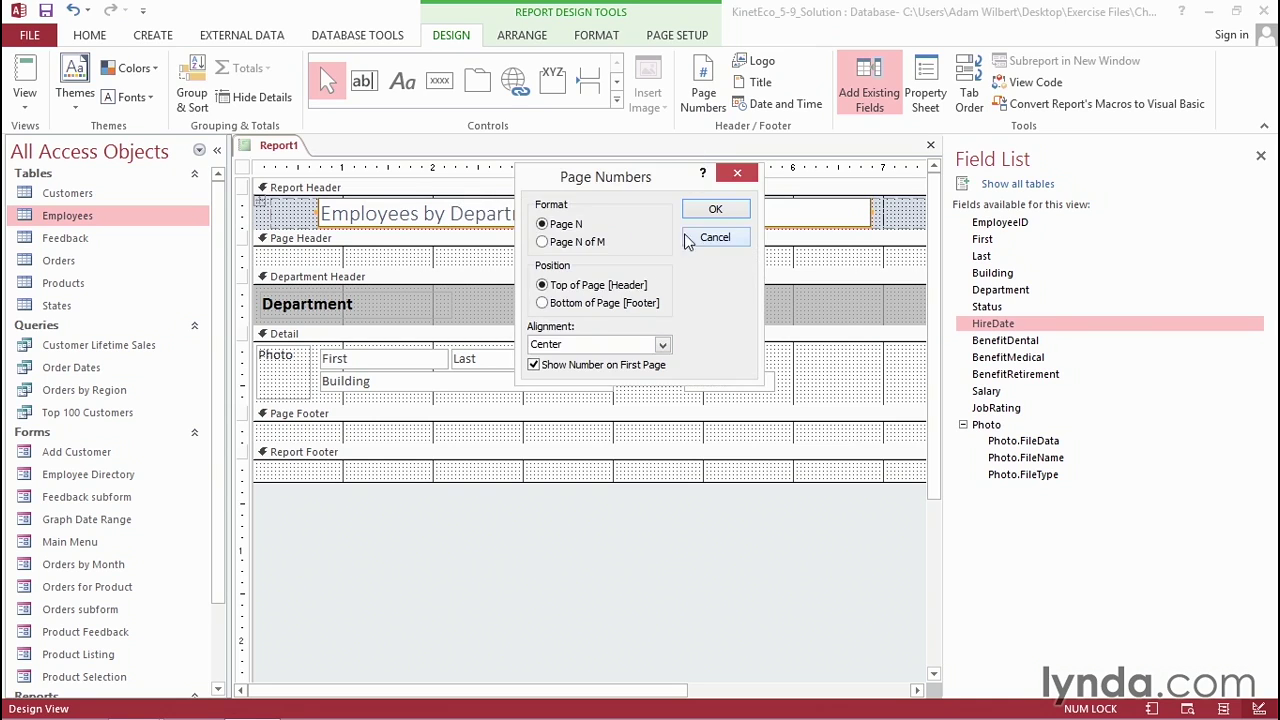
click(712, 208)
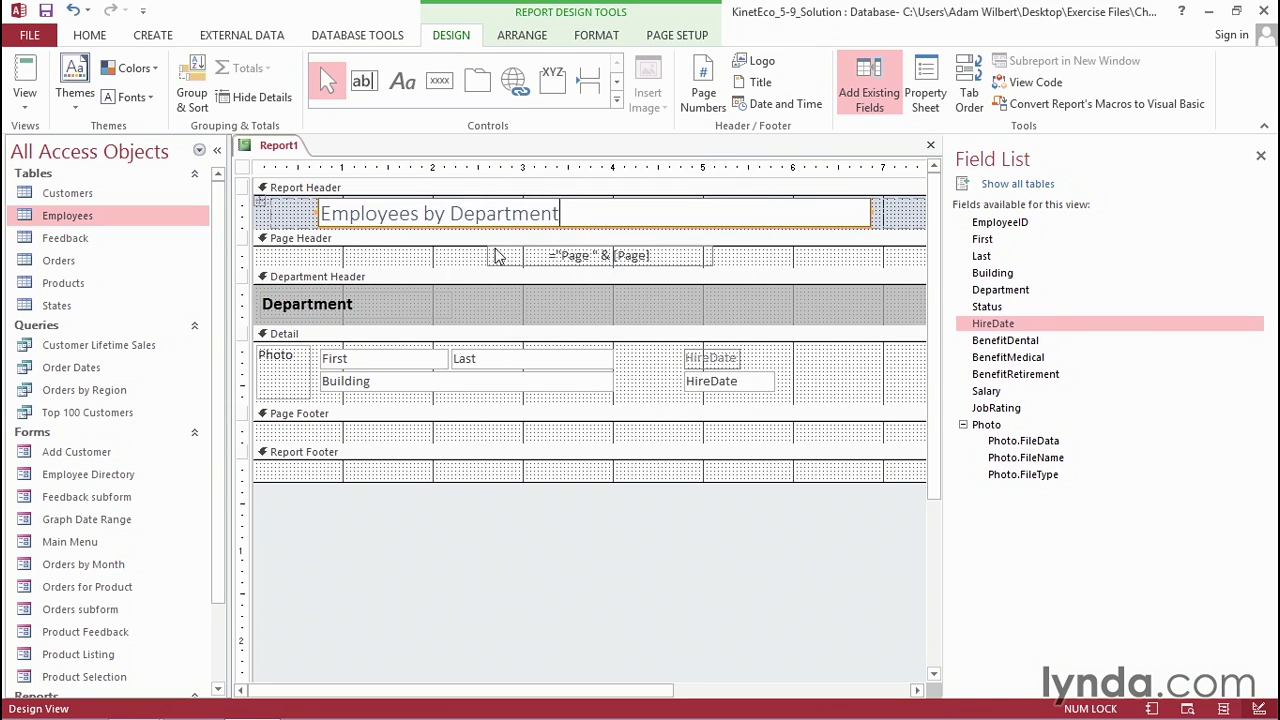
click(551, 253)
drag(551, 250, 551, 426)
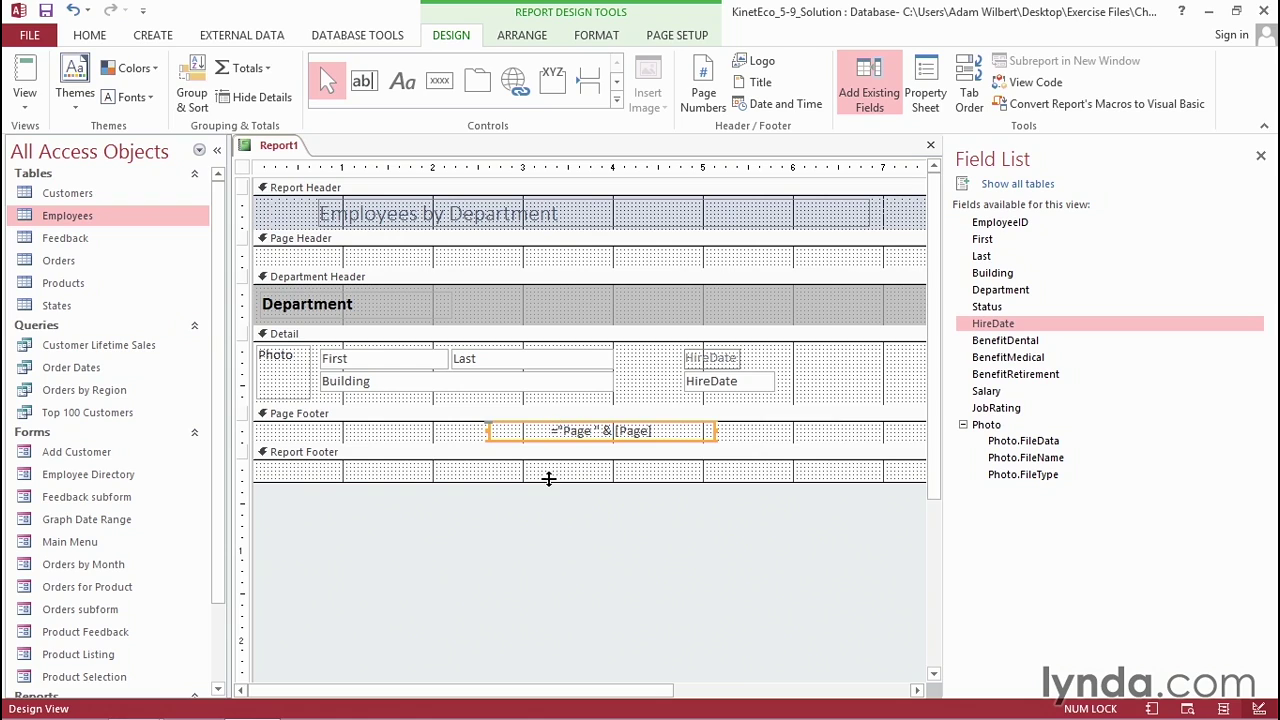
Collapse the empty Report Footer and Page Header sections to zero height and close the Field List.
drag(551, 481, 551, 460)
drag(550, 268, 552, 222)
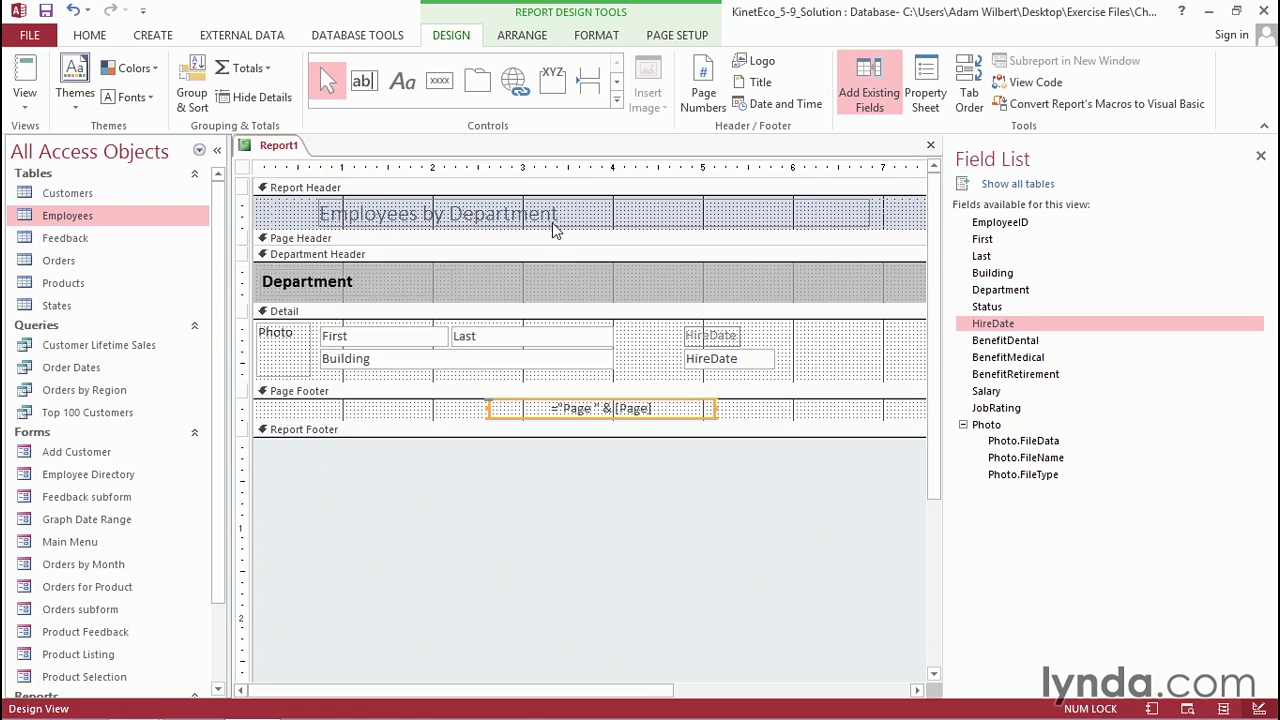
click(1261, 157)
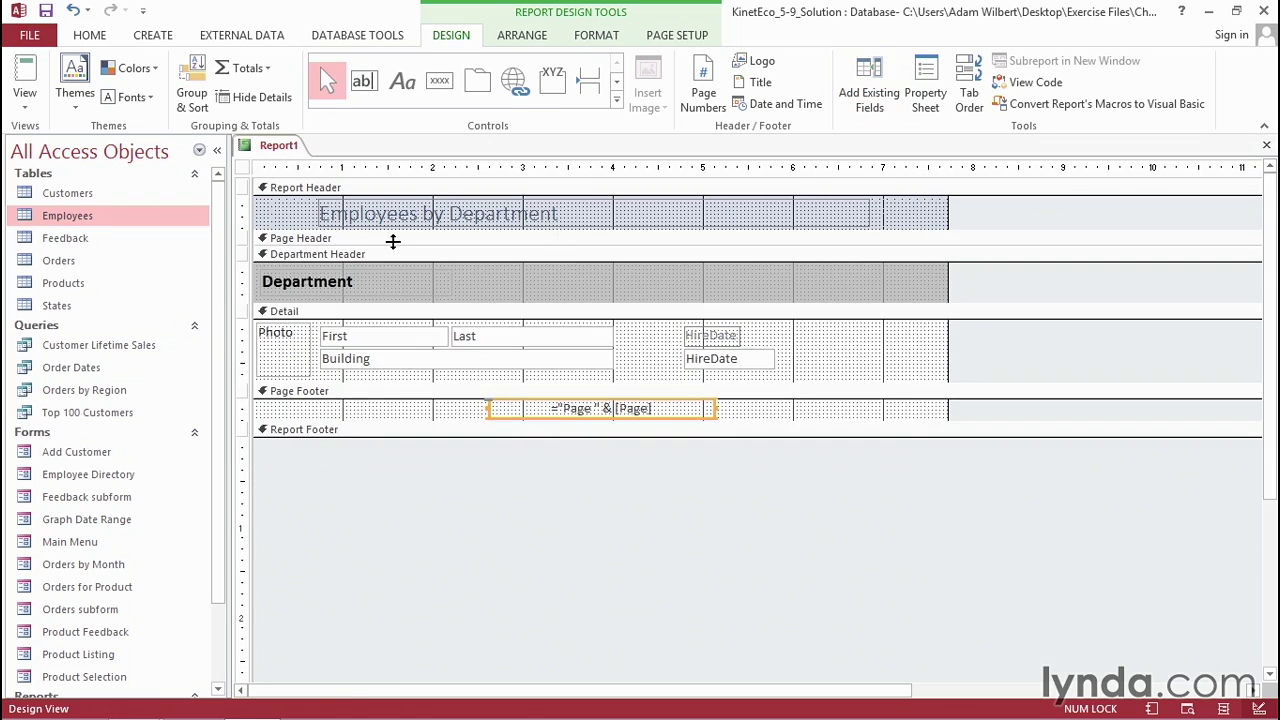
Display the titled report in Print Preview.
click(25, 98)
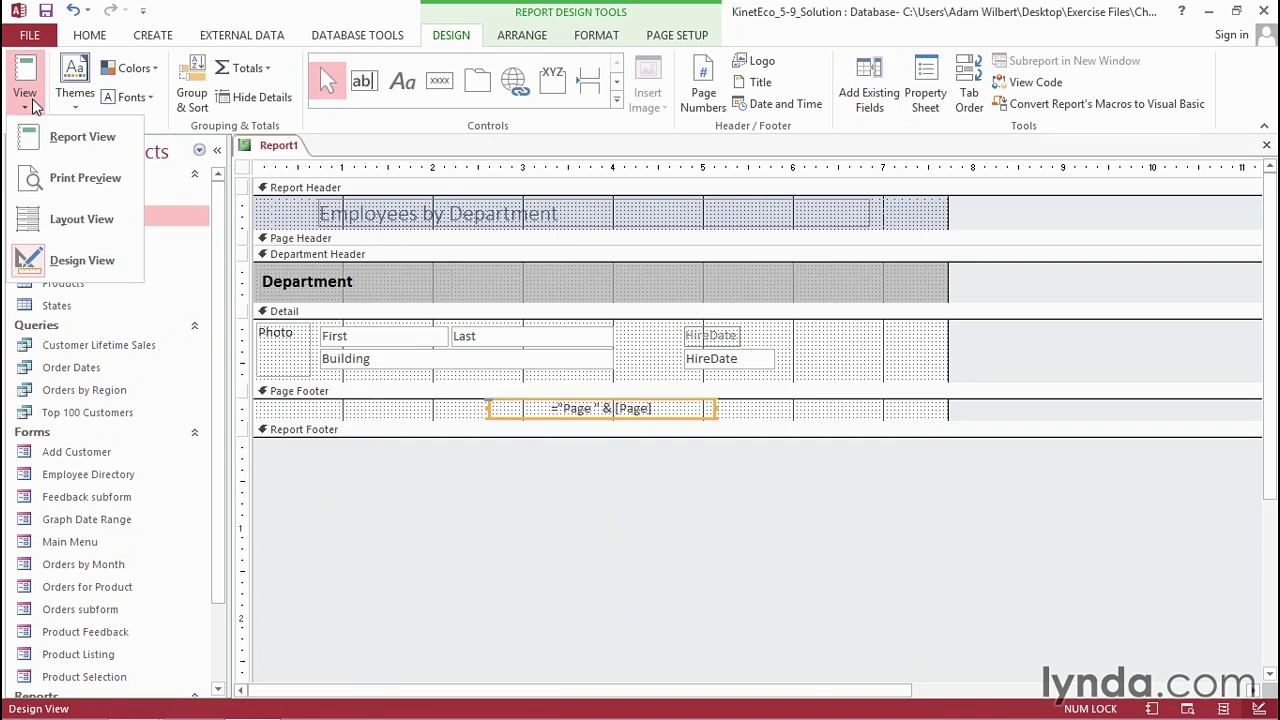
click(52, 183)
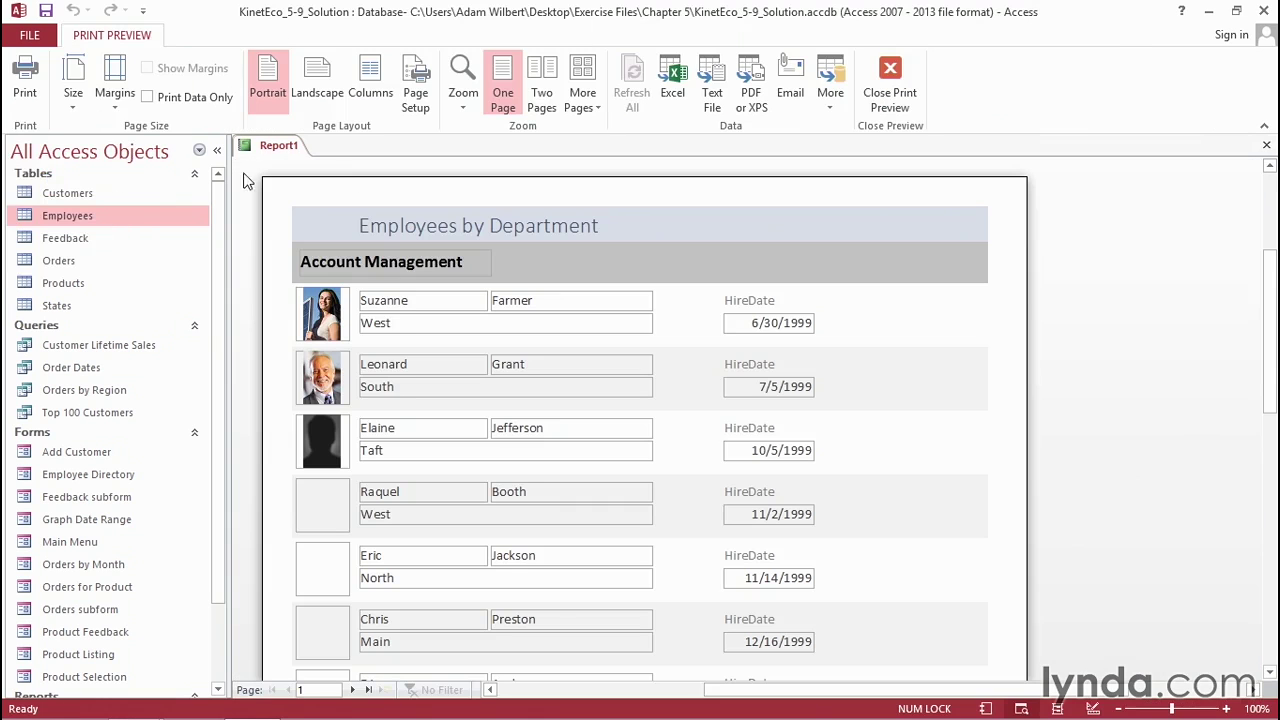